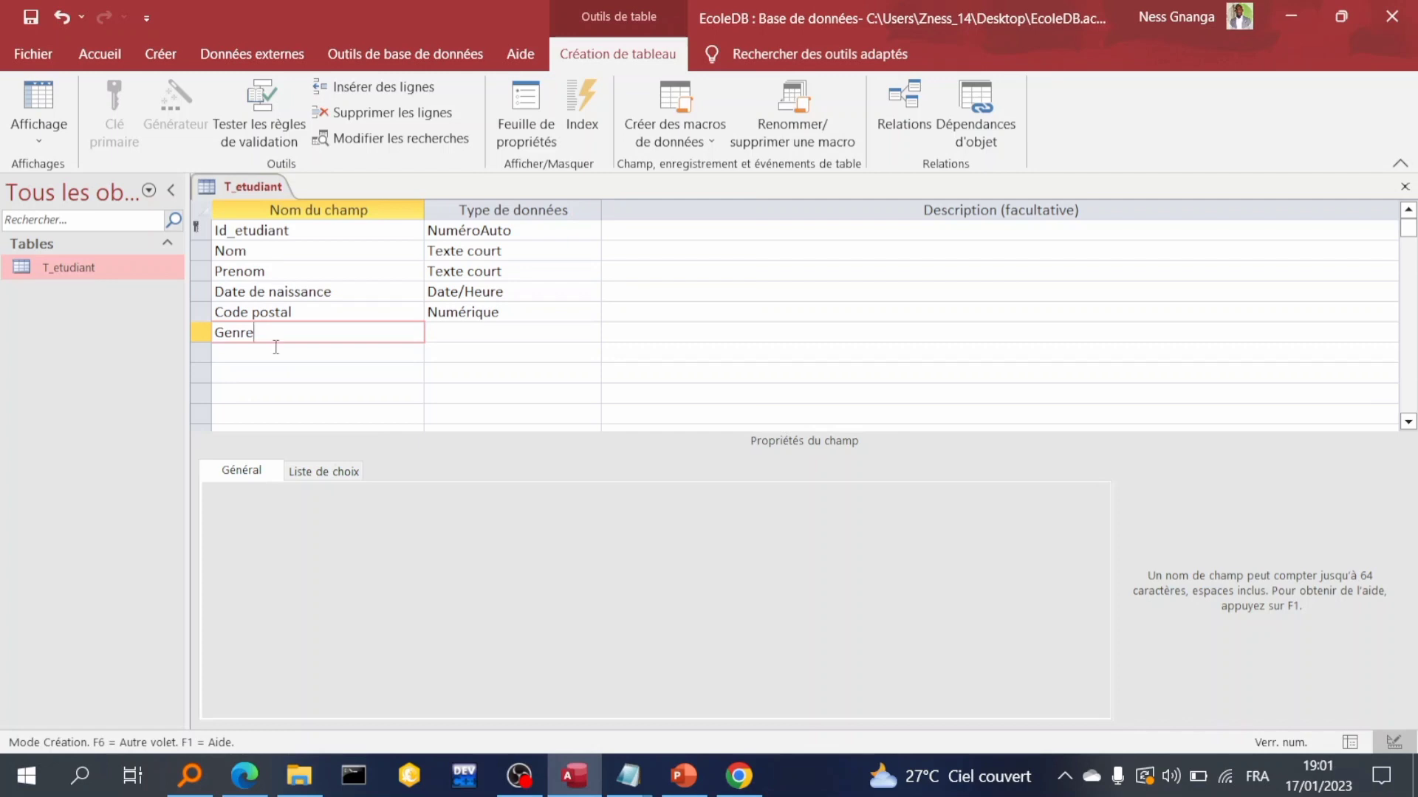
- Add a Texte court field named Nationalité below Genre, then save T_etudiant and show its datasheet
{"action": "left_click", "coordinate": [277, 351]}
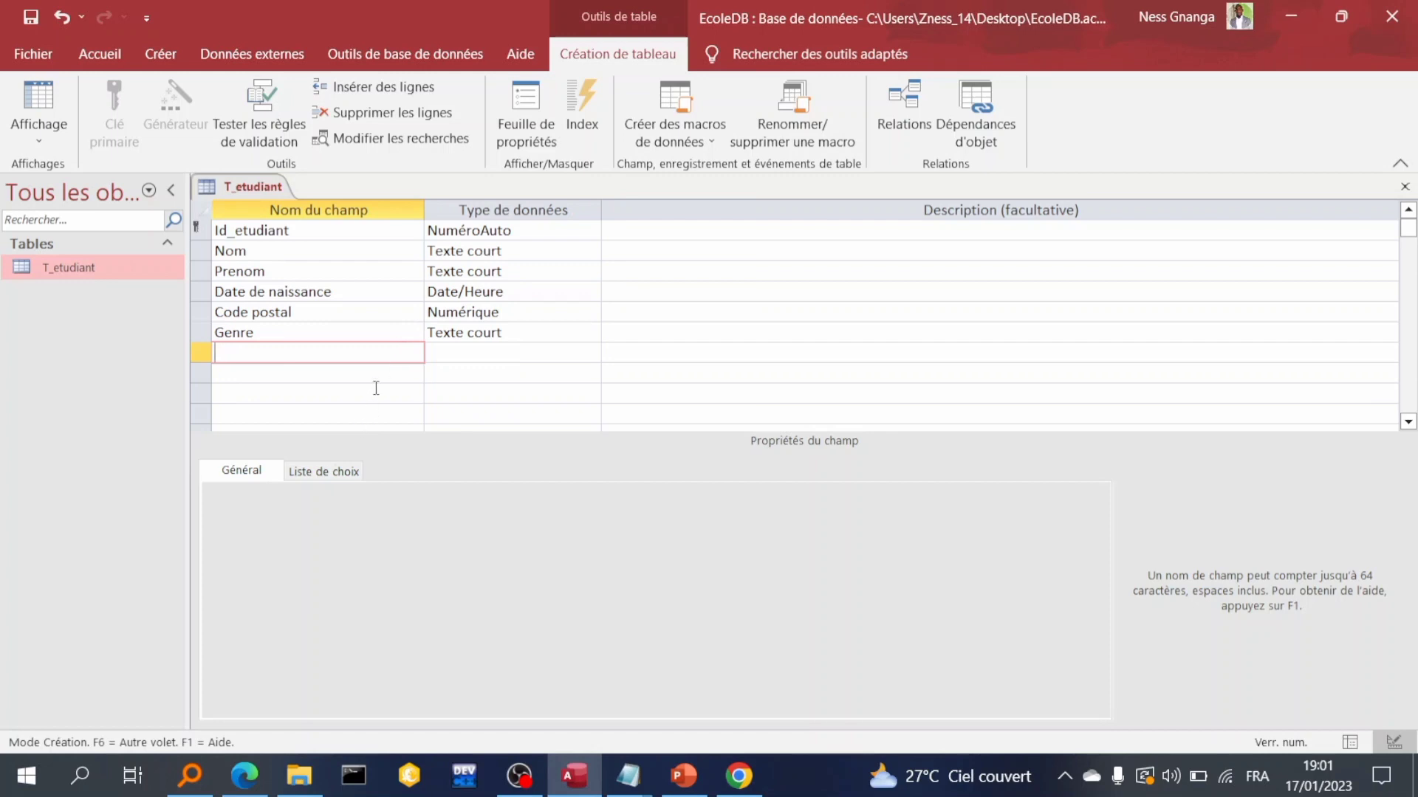
{"action": "type", "text": "Nationalité"}
{"action": "left_click", "coordinate": [499, 353]}
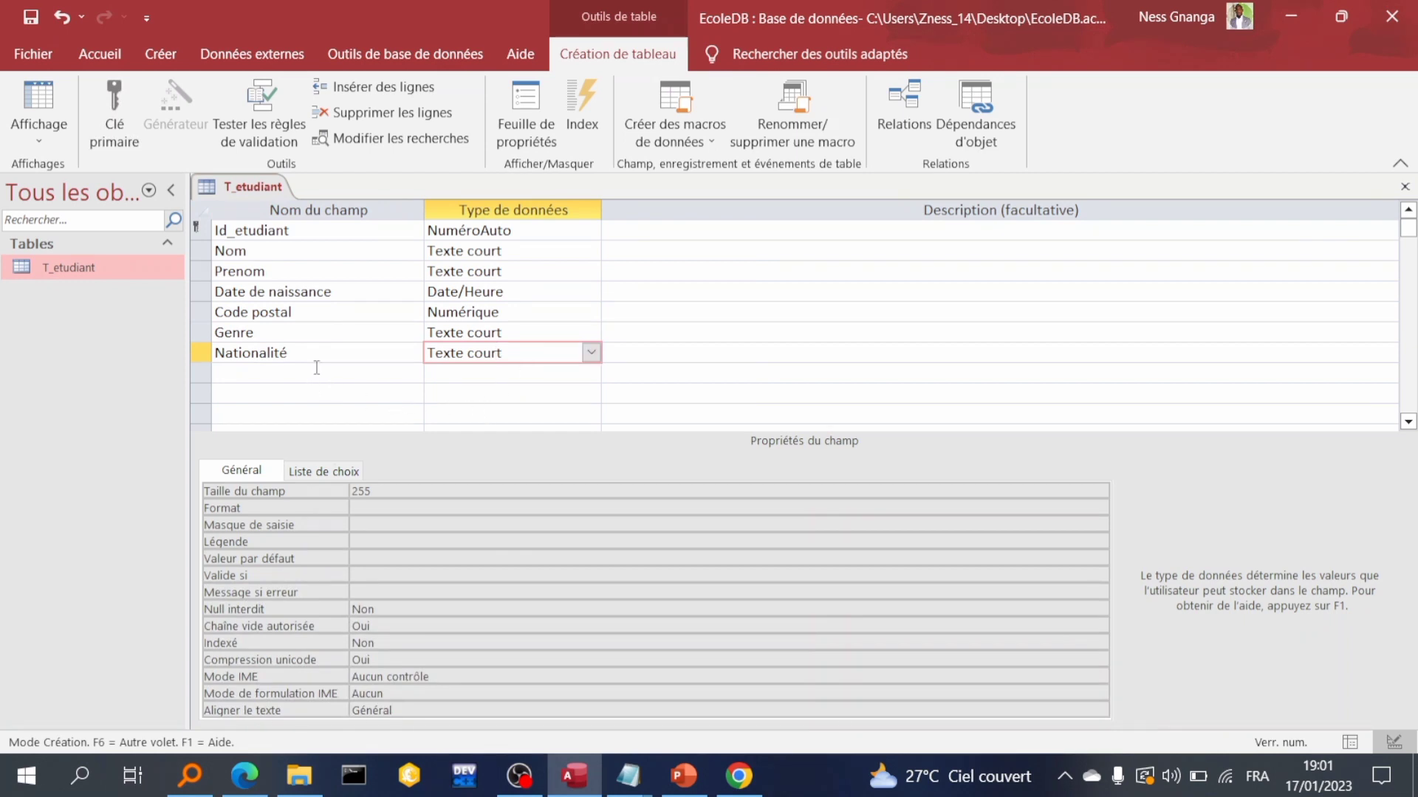
{"action": "left_click", "coordinate": [33, 101]}
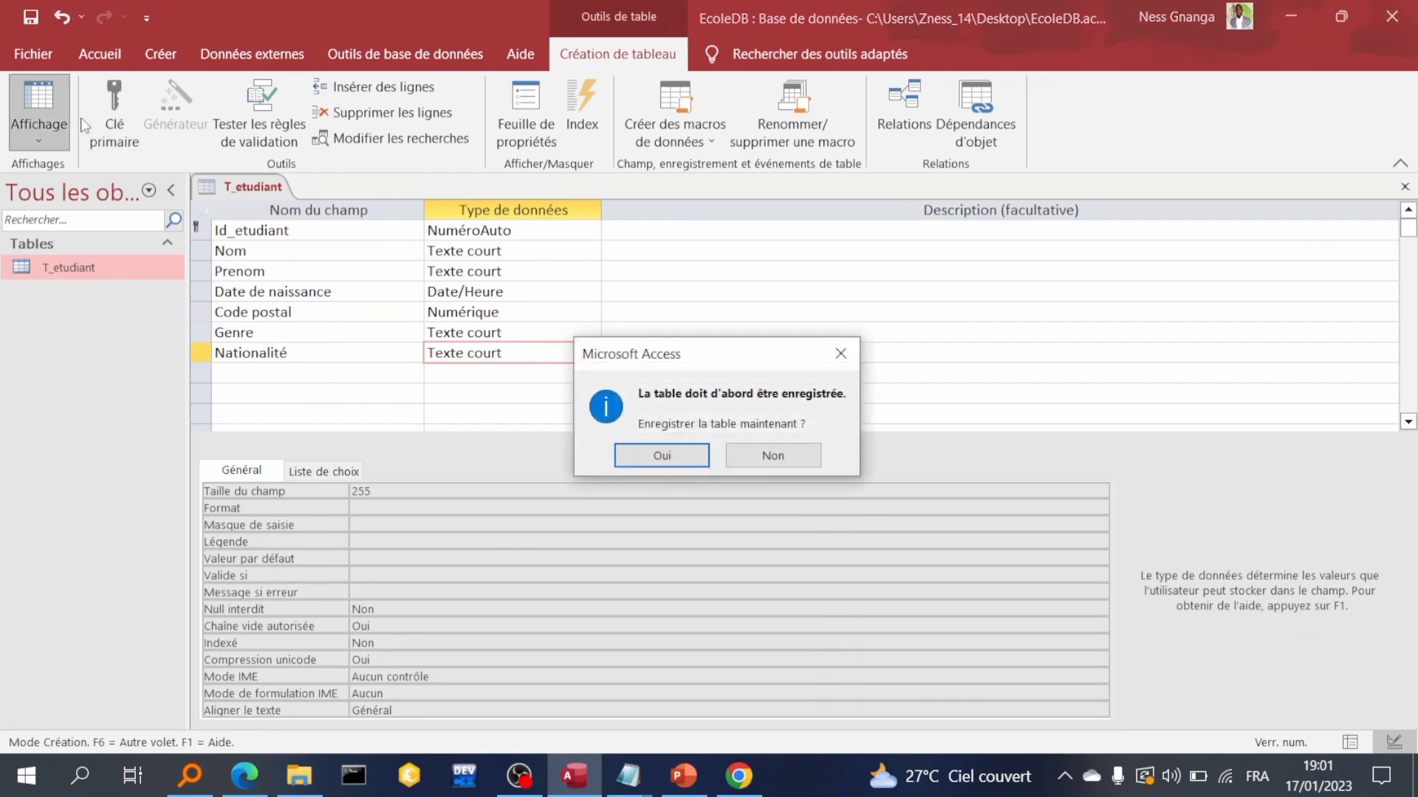
{"action": "left_click", "coordinate": [661, 457]}
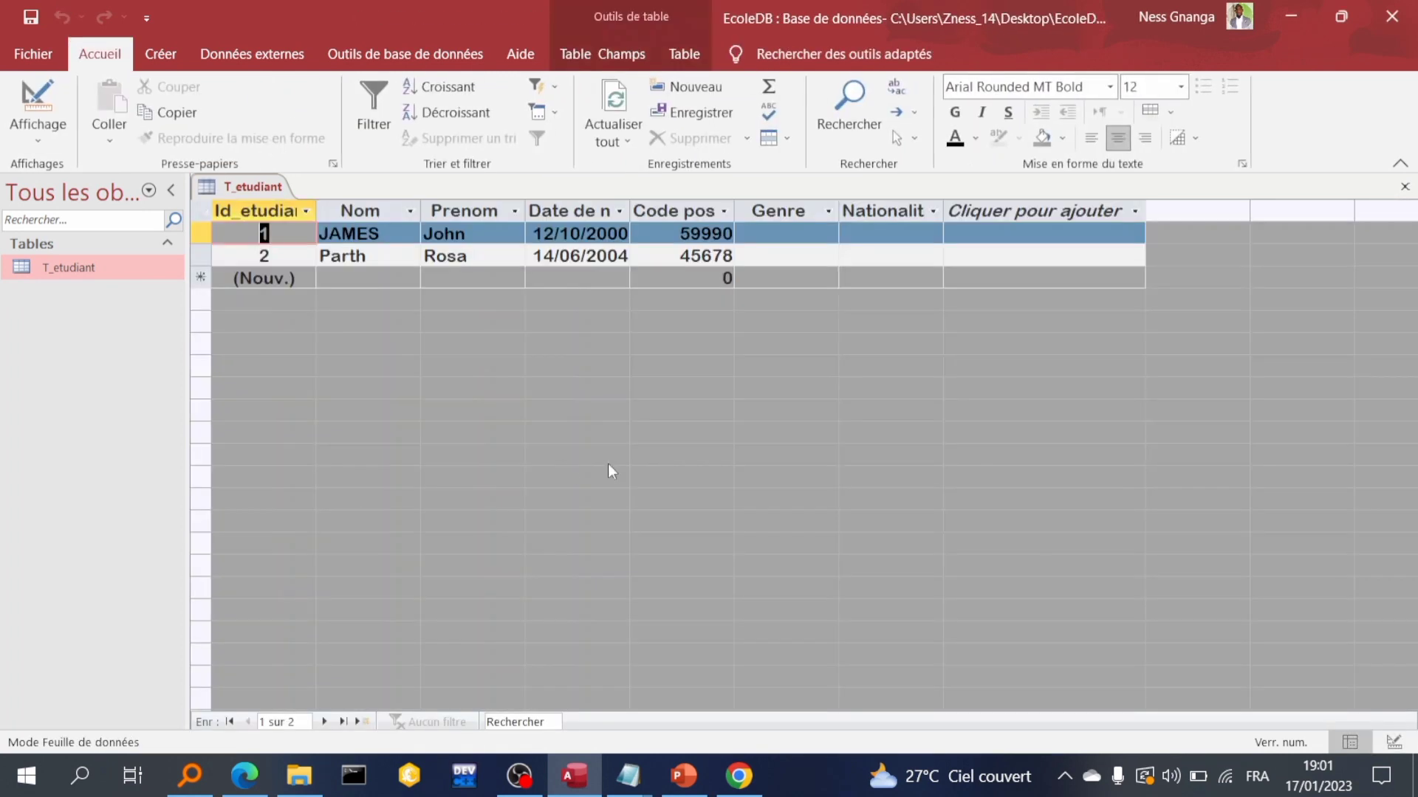
- Fill in record 1 with Genre Masculin and Nationalité Congolaise
{"action": "left_click", "coordinate": [786, 231]}
{"action": "type", "text": "Masculi"}
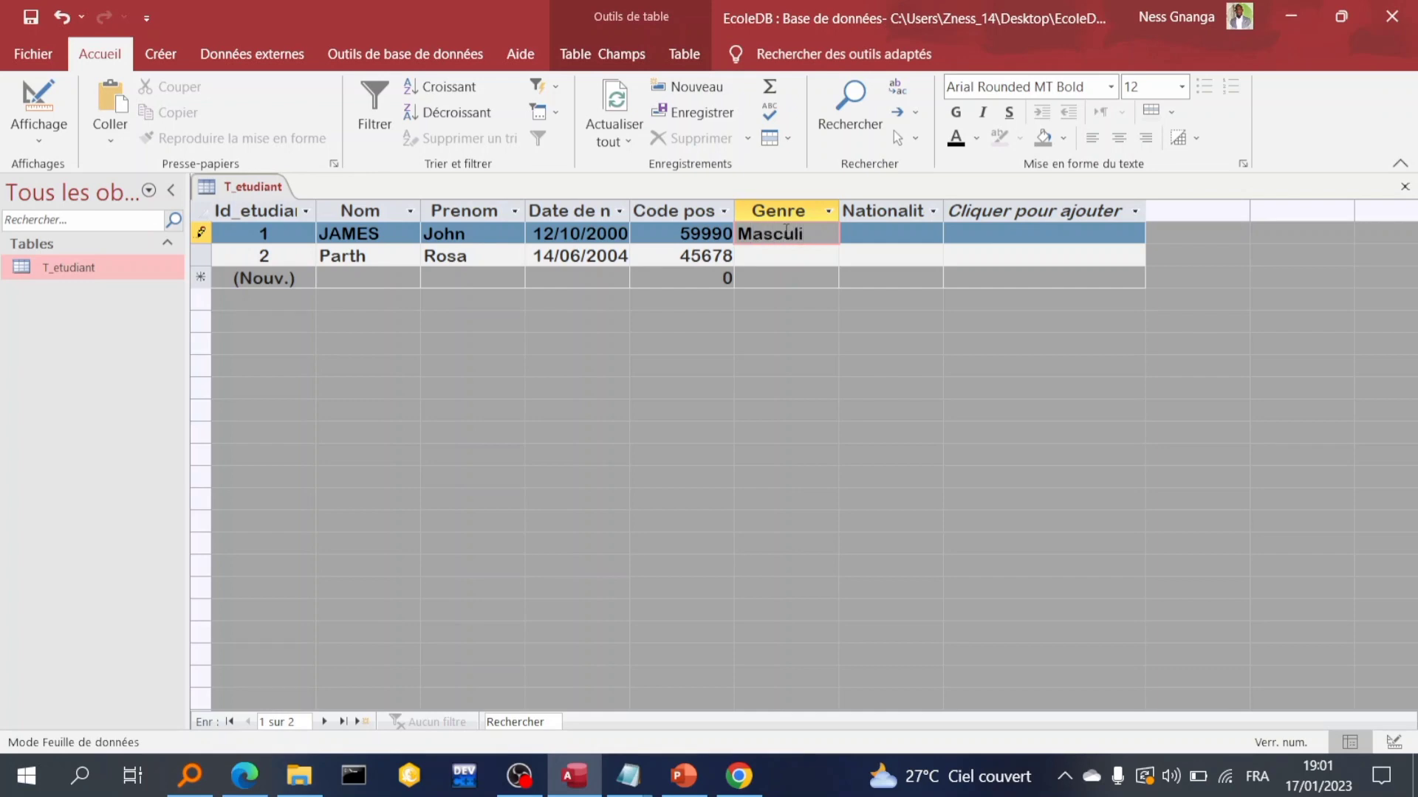
{"action": "type", "text": "n"}
{"action": "left_click", "coordinate": [874, 238]}
{"action": "type", "text": "C"}
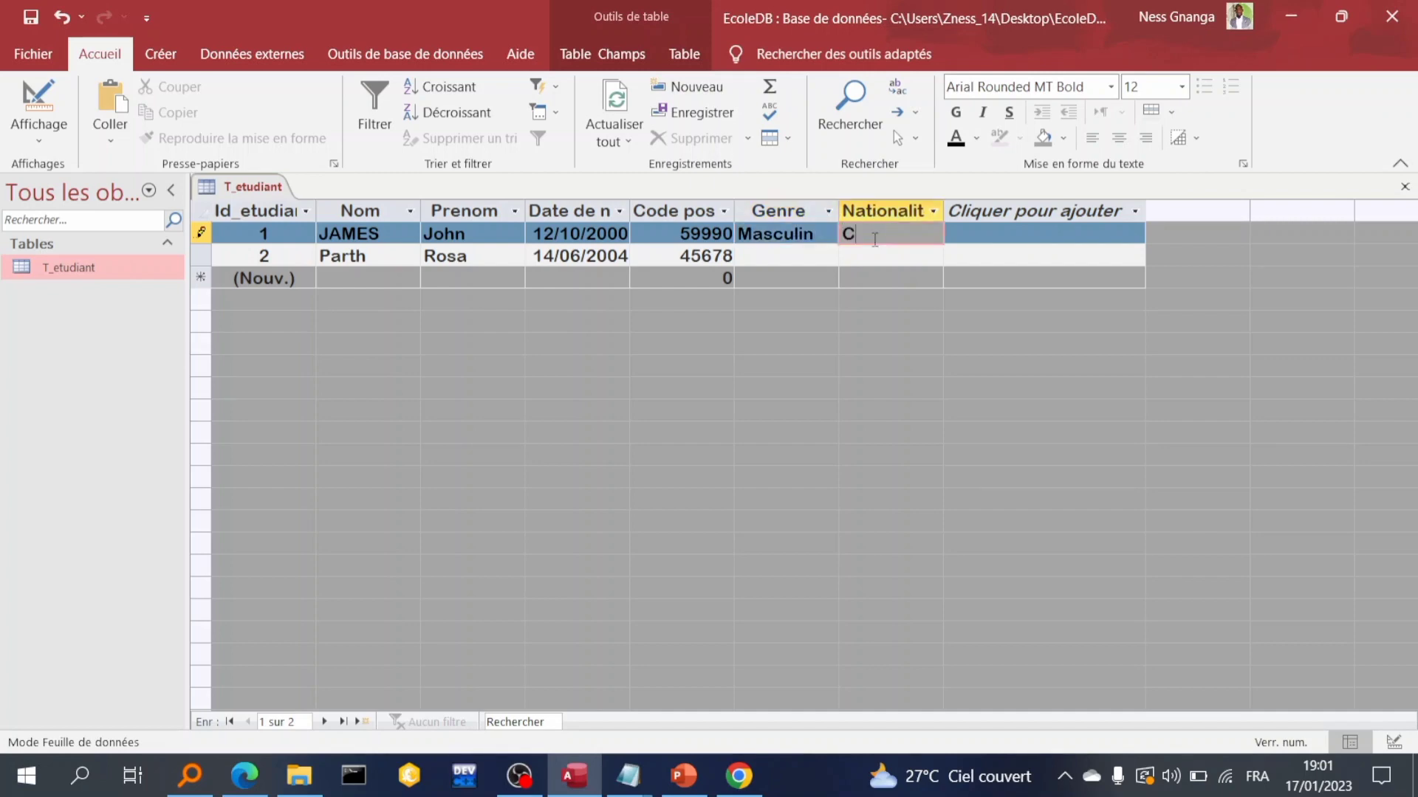
{"action": "type", "text": "ongolaise"}
- Fill in record 2 with Genre Feminin and Nationalité Rwandaise
{"action": "left_click", "coordinate": [764, 257]}
{"action": "type", "text": "Fe"}
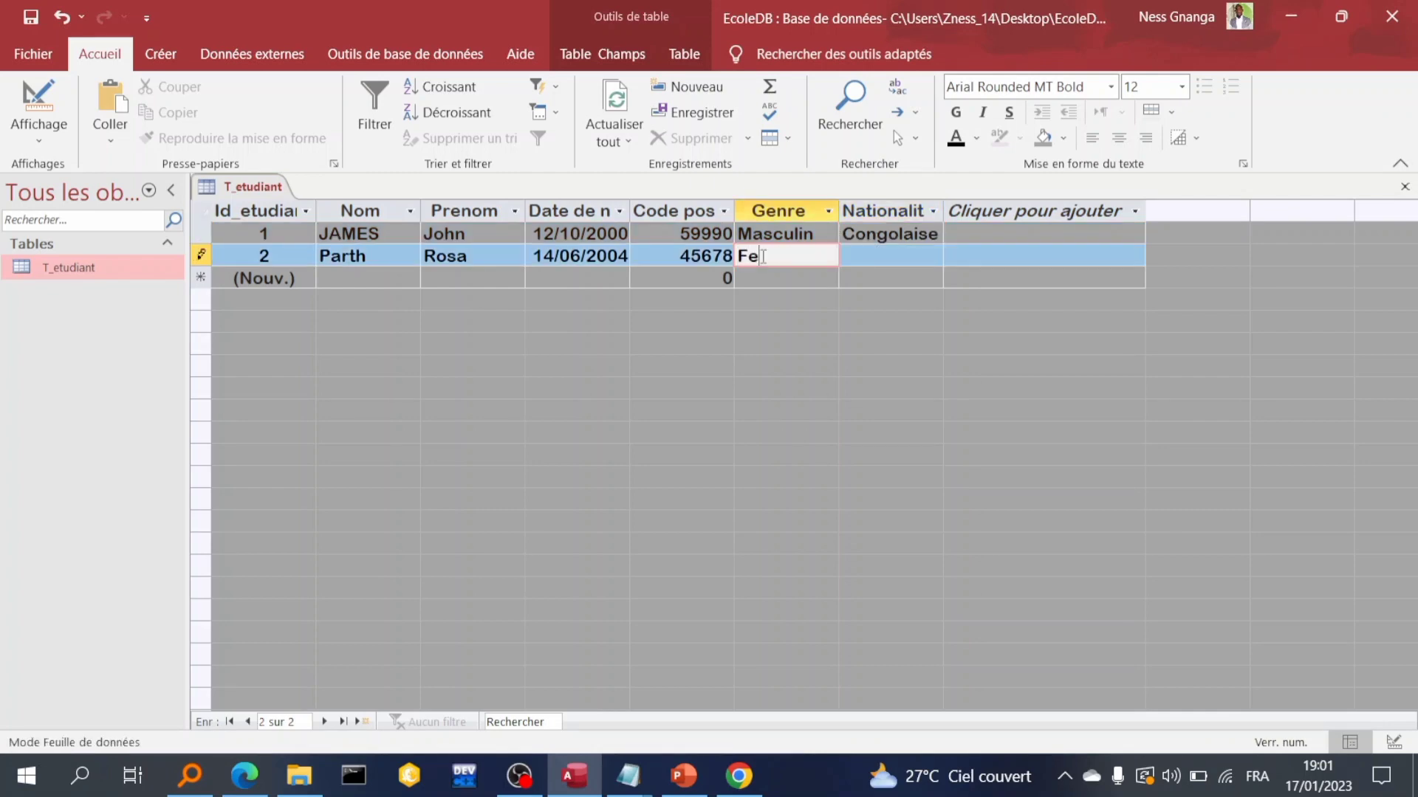
{"action": "type", "text": "minin"}
{"action": "left_click", "coordinate": [851, 258]}
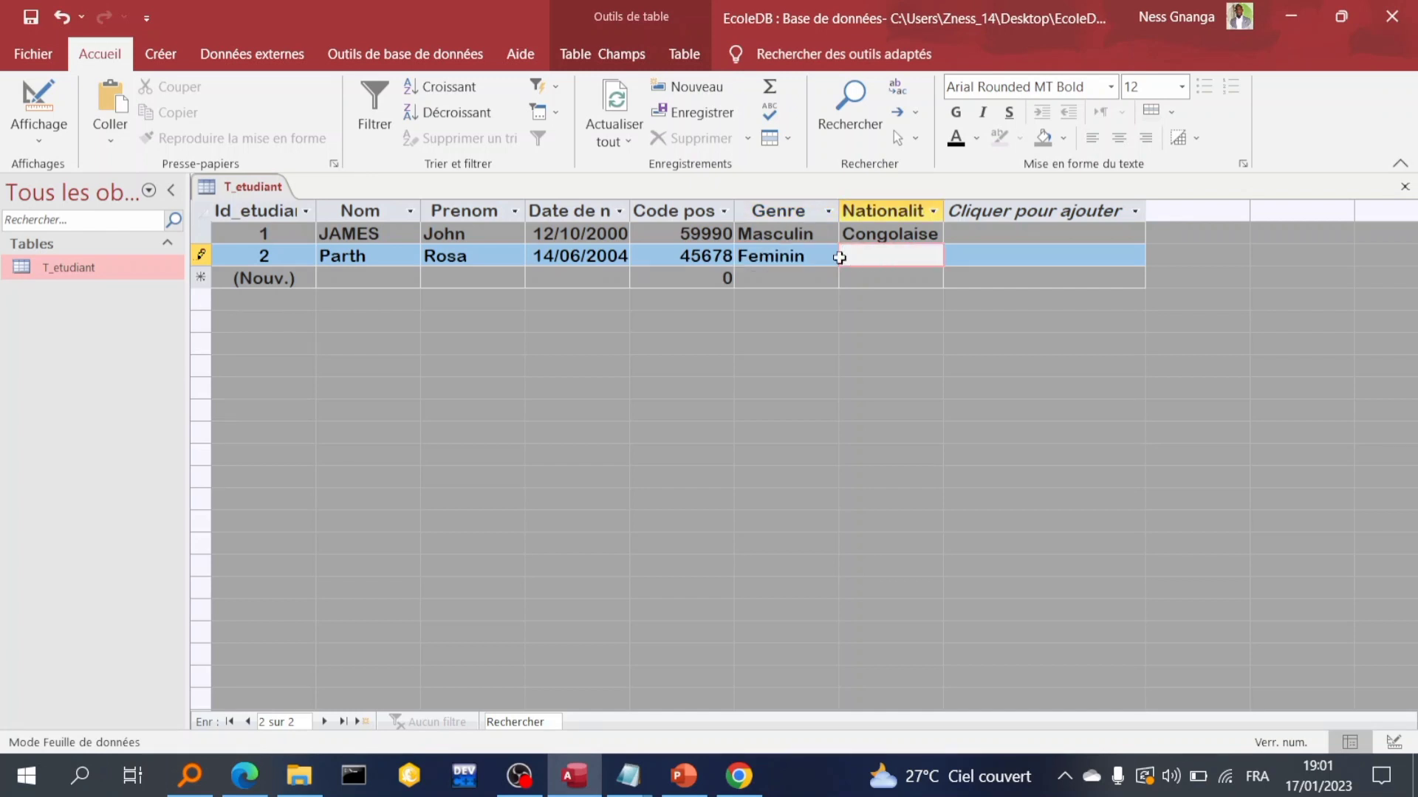
{"action": "type", "text": "Rwandaise"}
- Start a third student record by entering the student's last name in Nom and first name in Prenom
{"action": "left_click", "coordinate": [386, 278]}
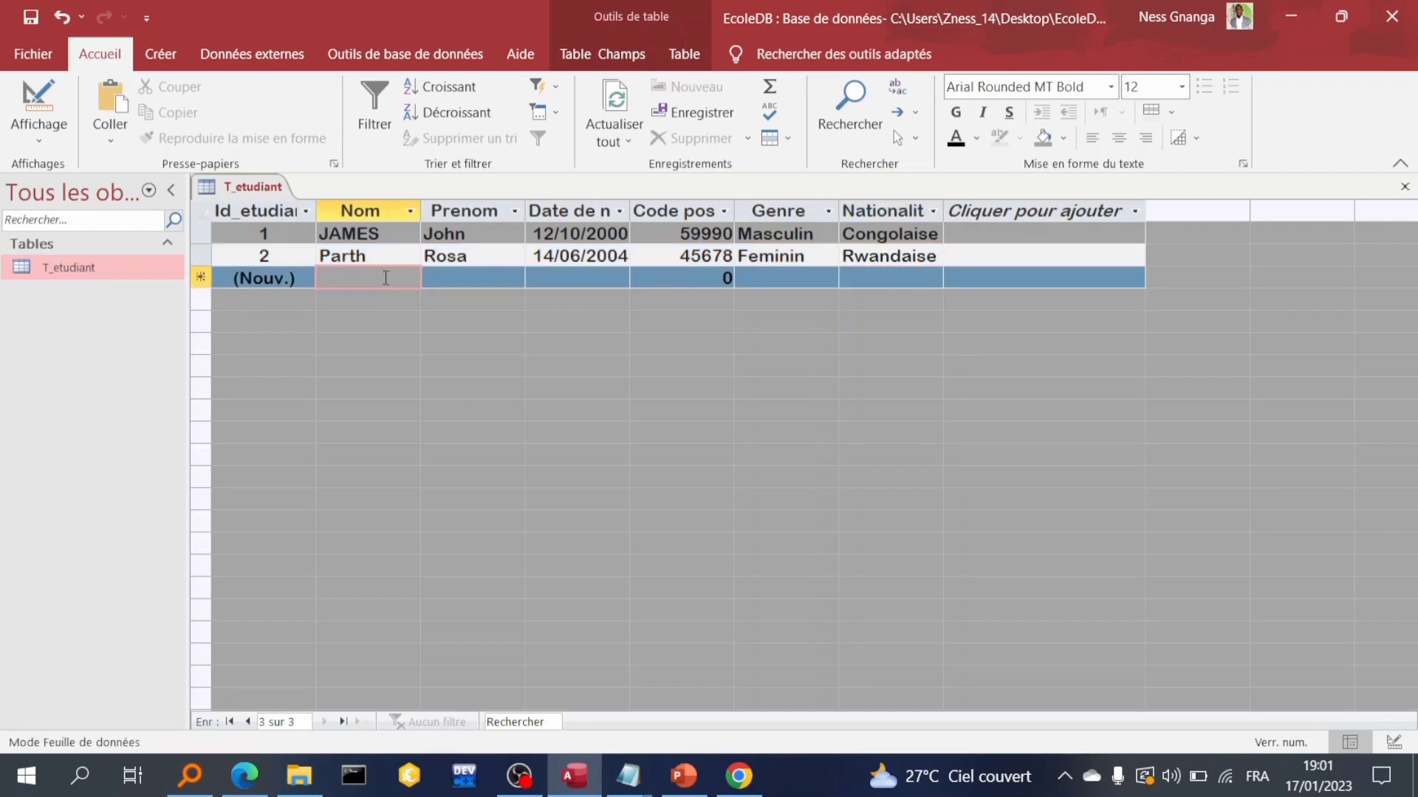
{"action": "type", "text": "Smith"}
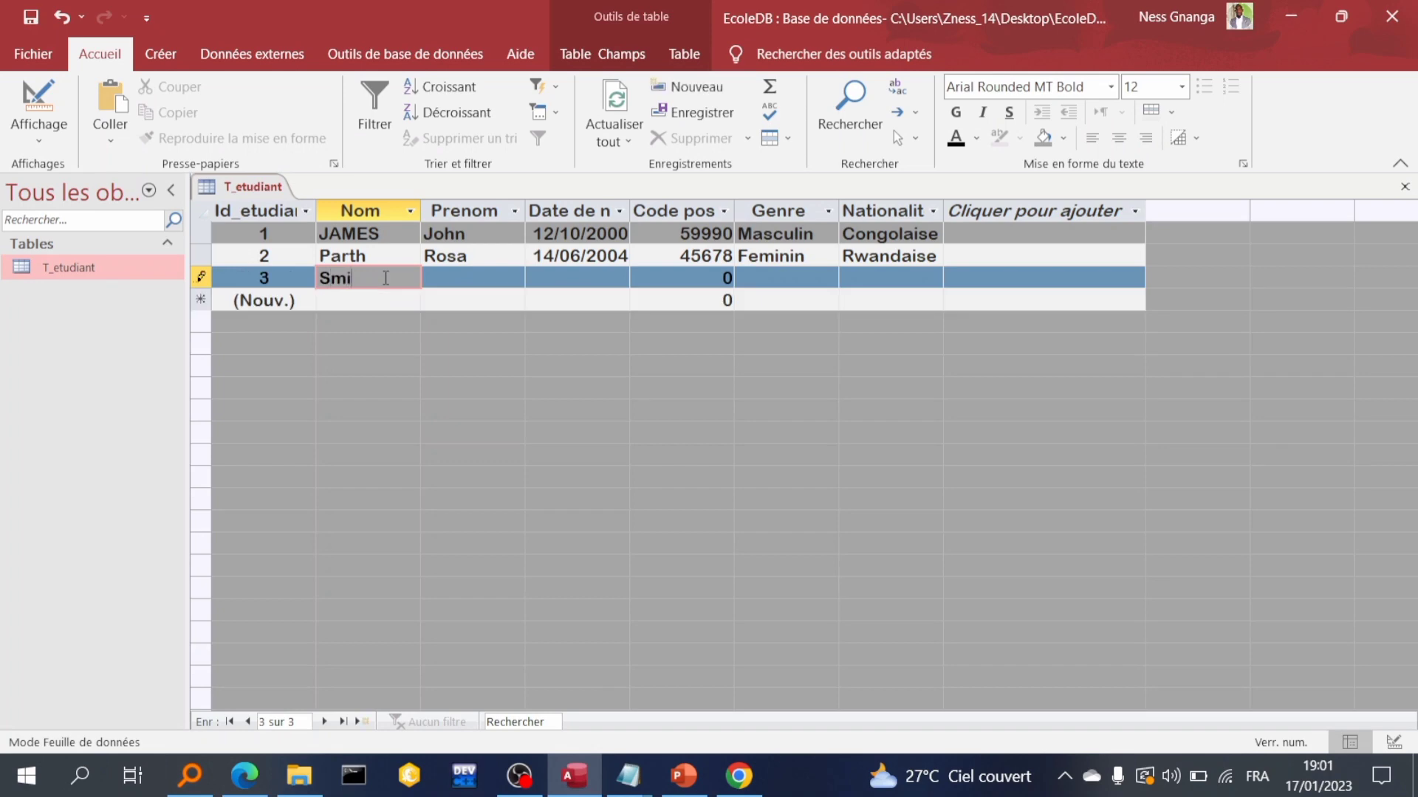
{"action": "left_click", "coordinate": [449, 279]}
{"action": "type", "text": "Grace"}
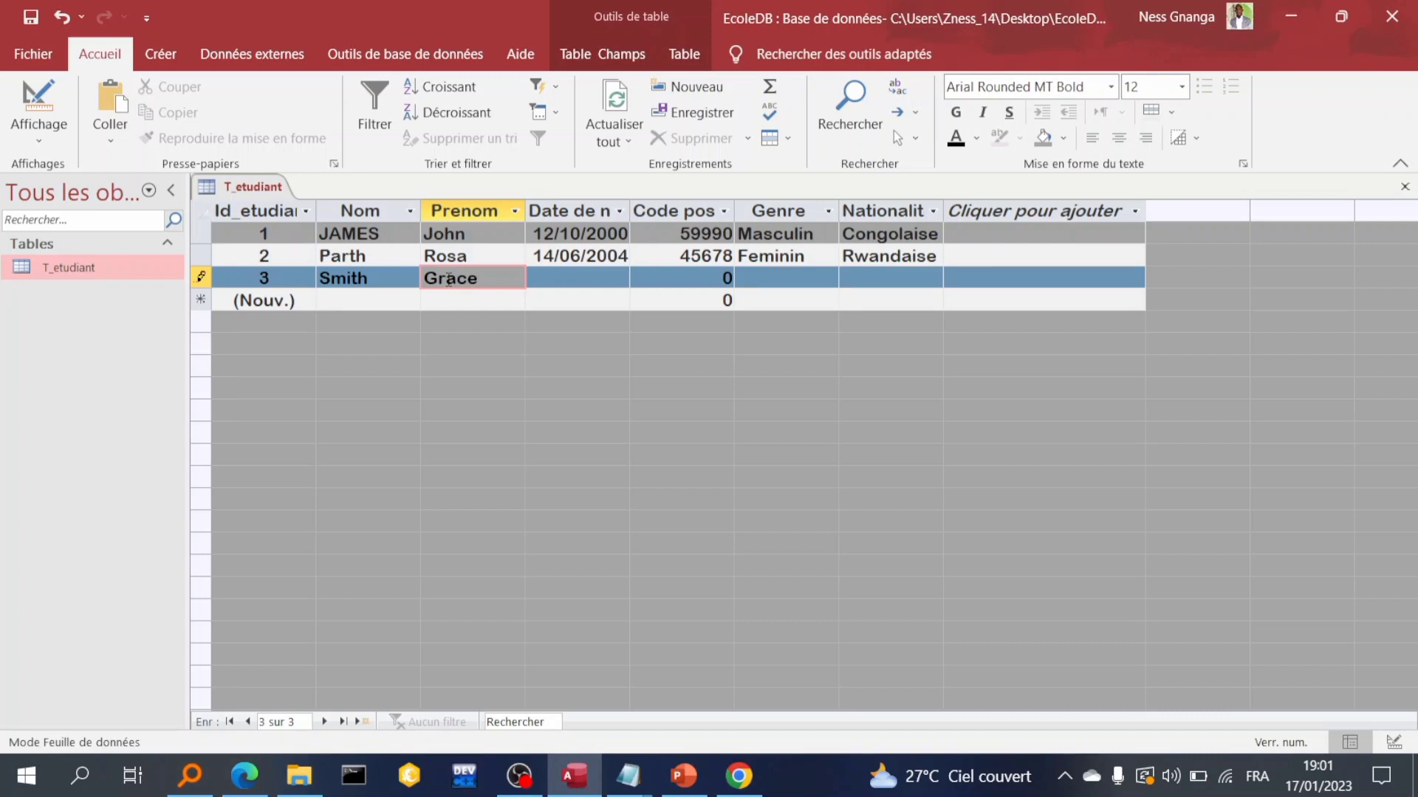
- Enter the third student's date of birth and postal code
{"action": "left_click", "coordinate": [555, 278]}
{"action": "type", "text": "12/4"}
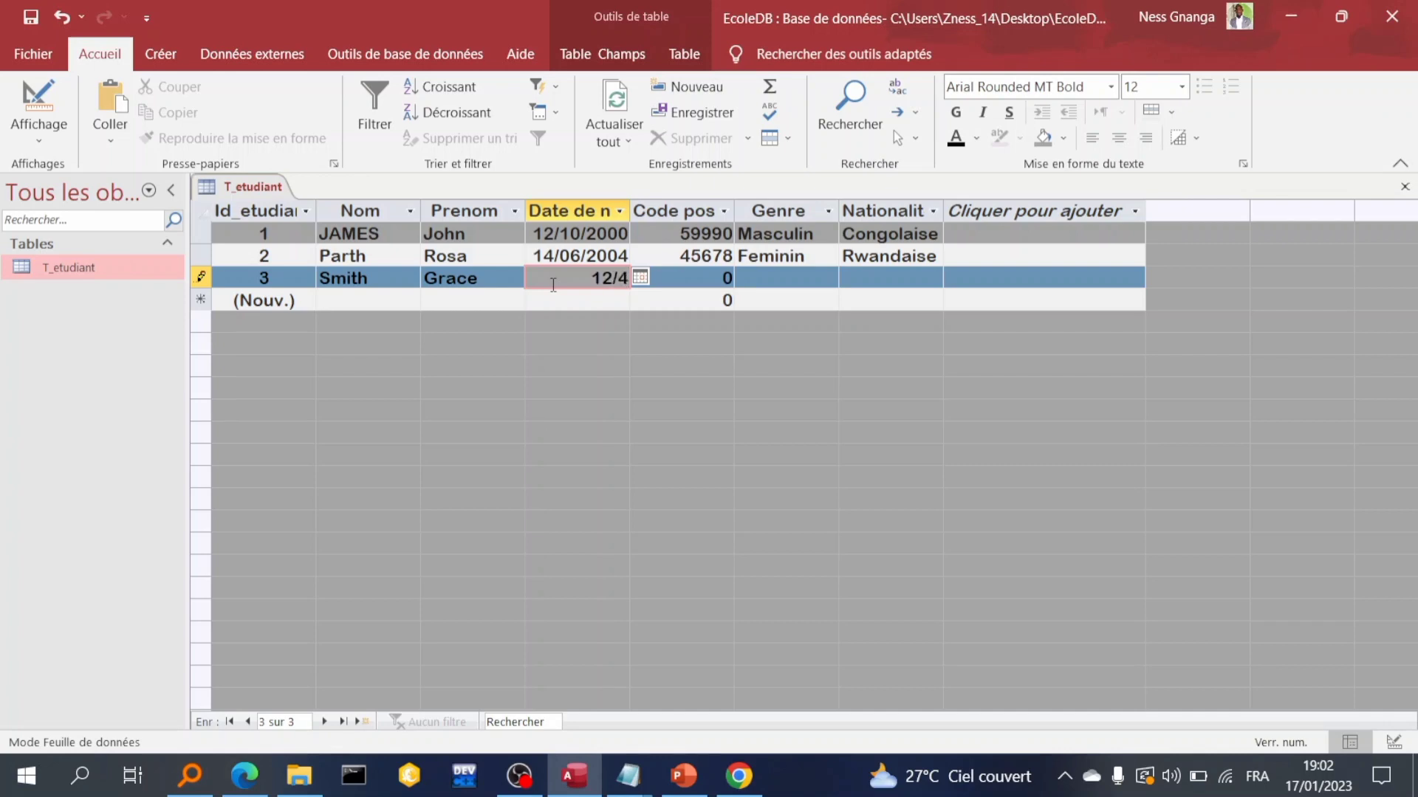
{"action": "key", "text": "BackSpace"}
{"action": "type", "text": "03§"}
{"action": "key", "text": "BackSpace"}
{"action": "type", "text": "/2003"}
{"action": "left_click", "coordinate": [710, 279]}
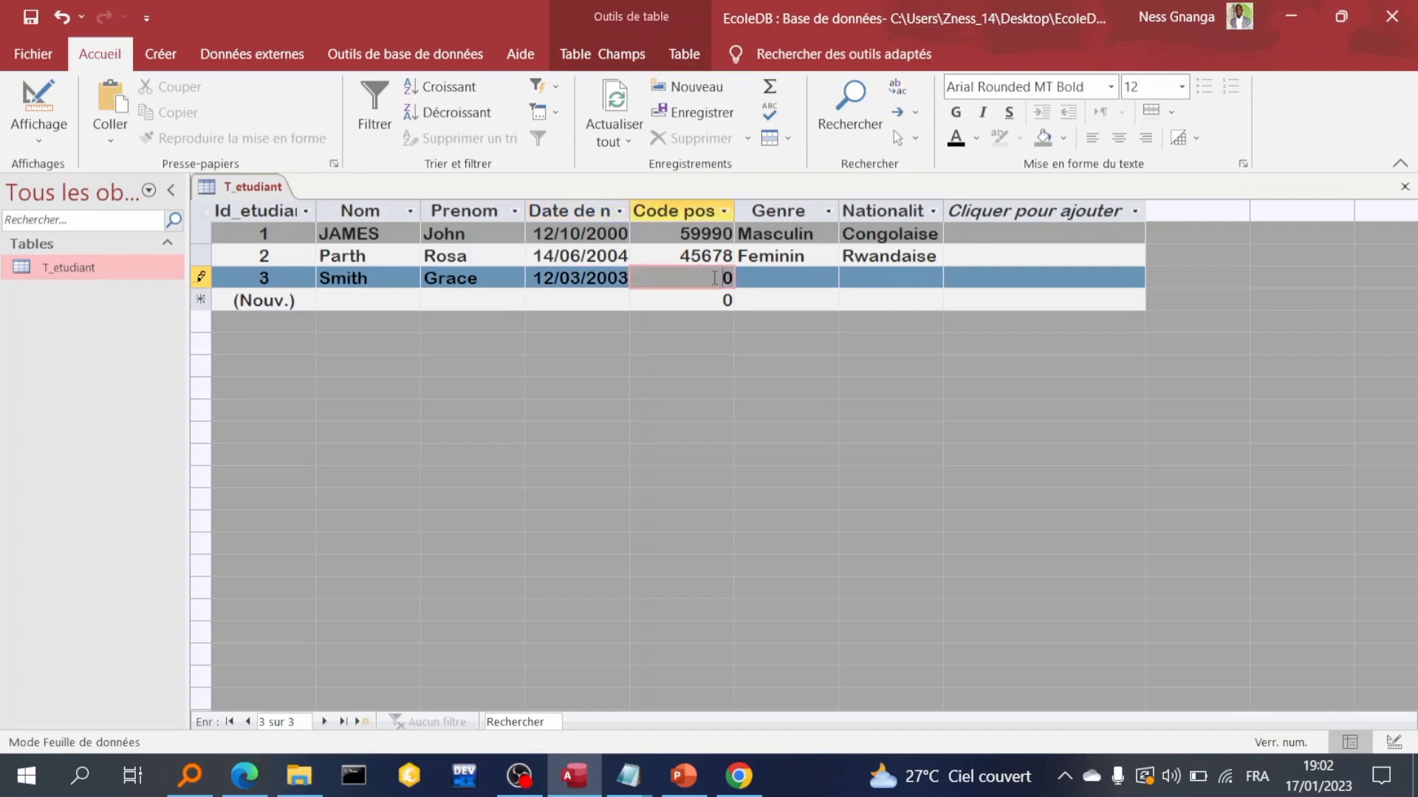
{"action": "key", "text": "BackSpace"}
{"action": "type", "text": "65454"}
- Complete record 3 with Genre Masculin and Nationalité Congolaise, reusing the values from record 1
{"action": "left_click_drag", "start_coordinate": [819, 234], "coordinate": [746, 253]}
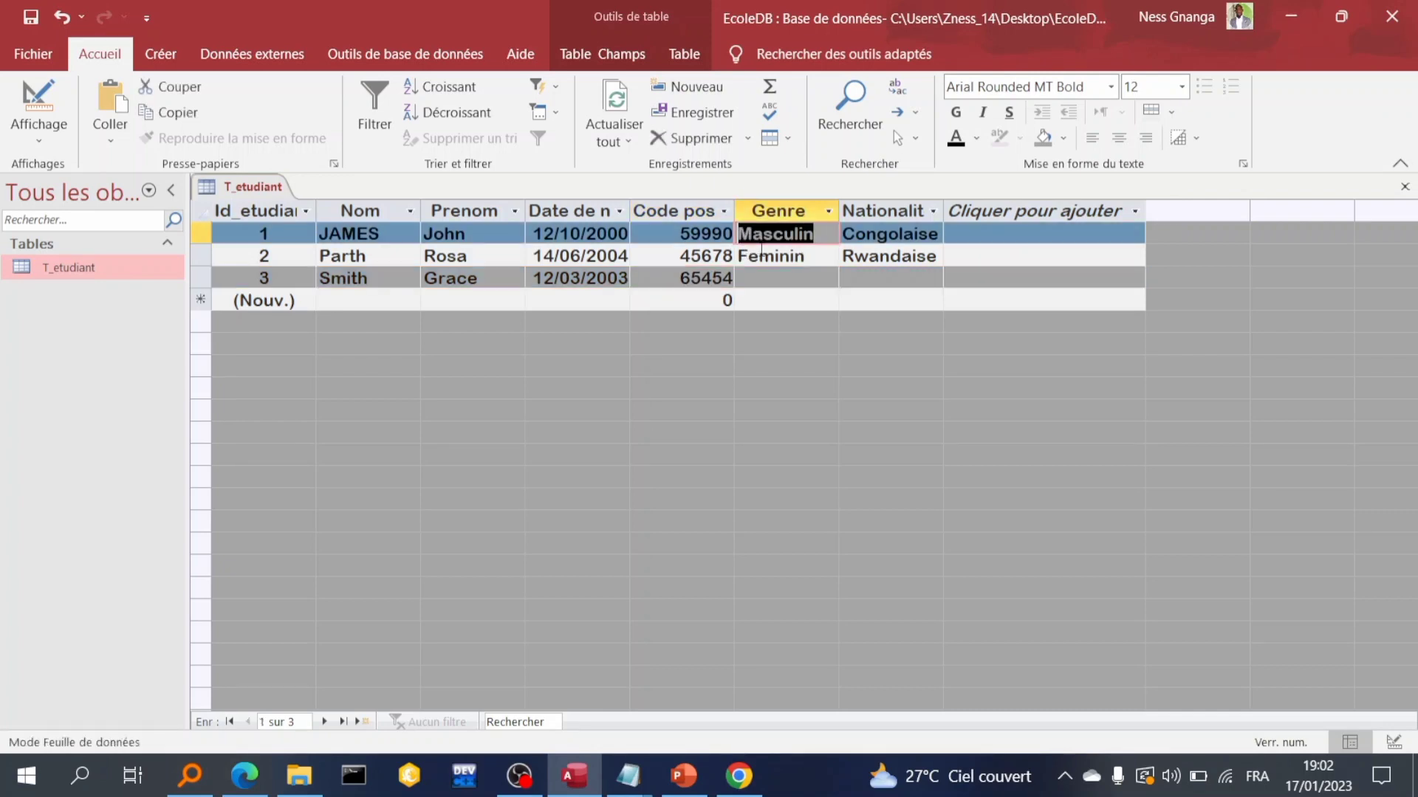
{"action": "left_click", "coordinate": [779, 281]}
{"action": "type", "text": "Masculin"}
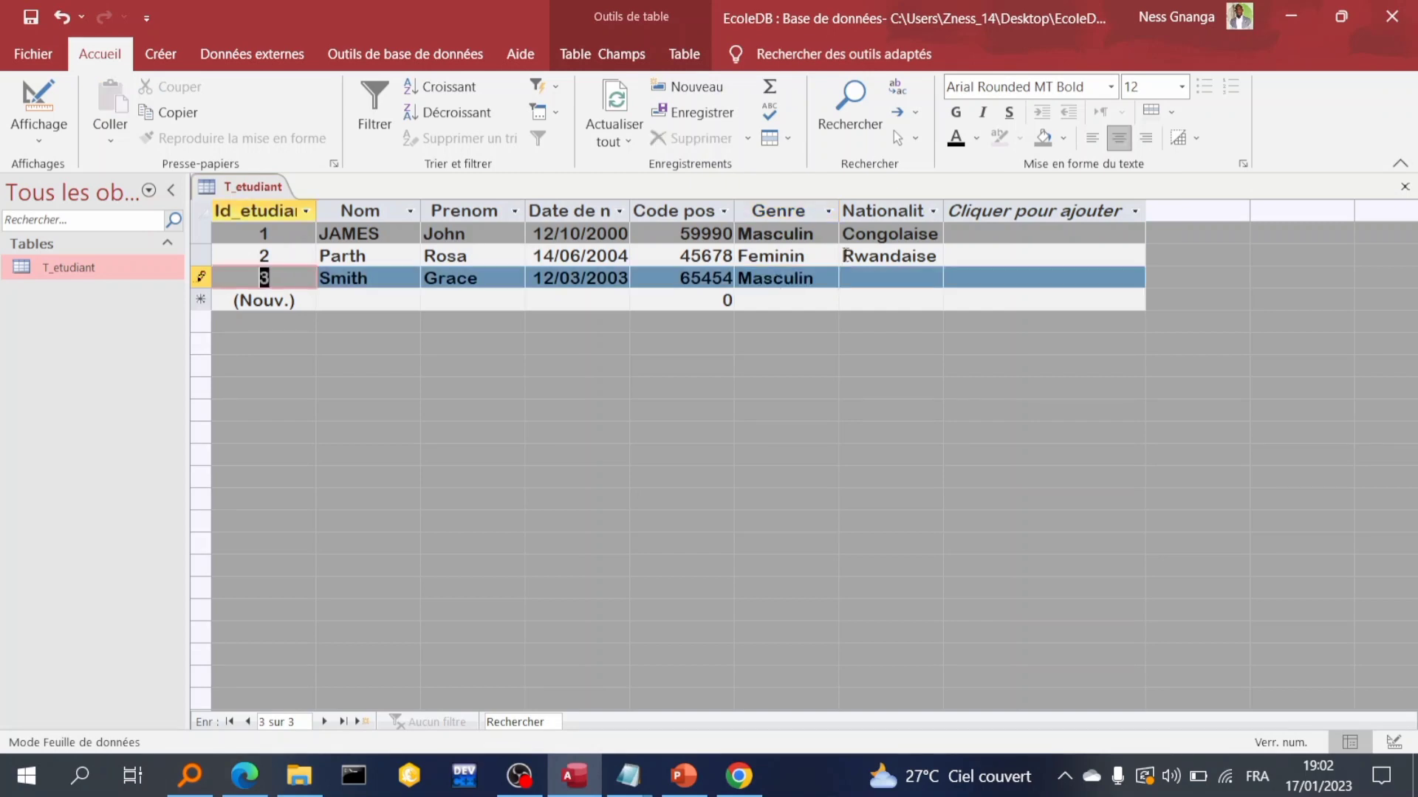
{"action": "left_click", "coordinate": [863, 278]}
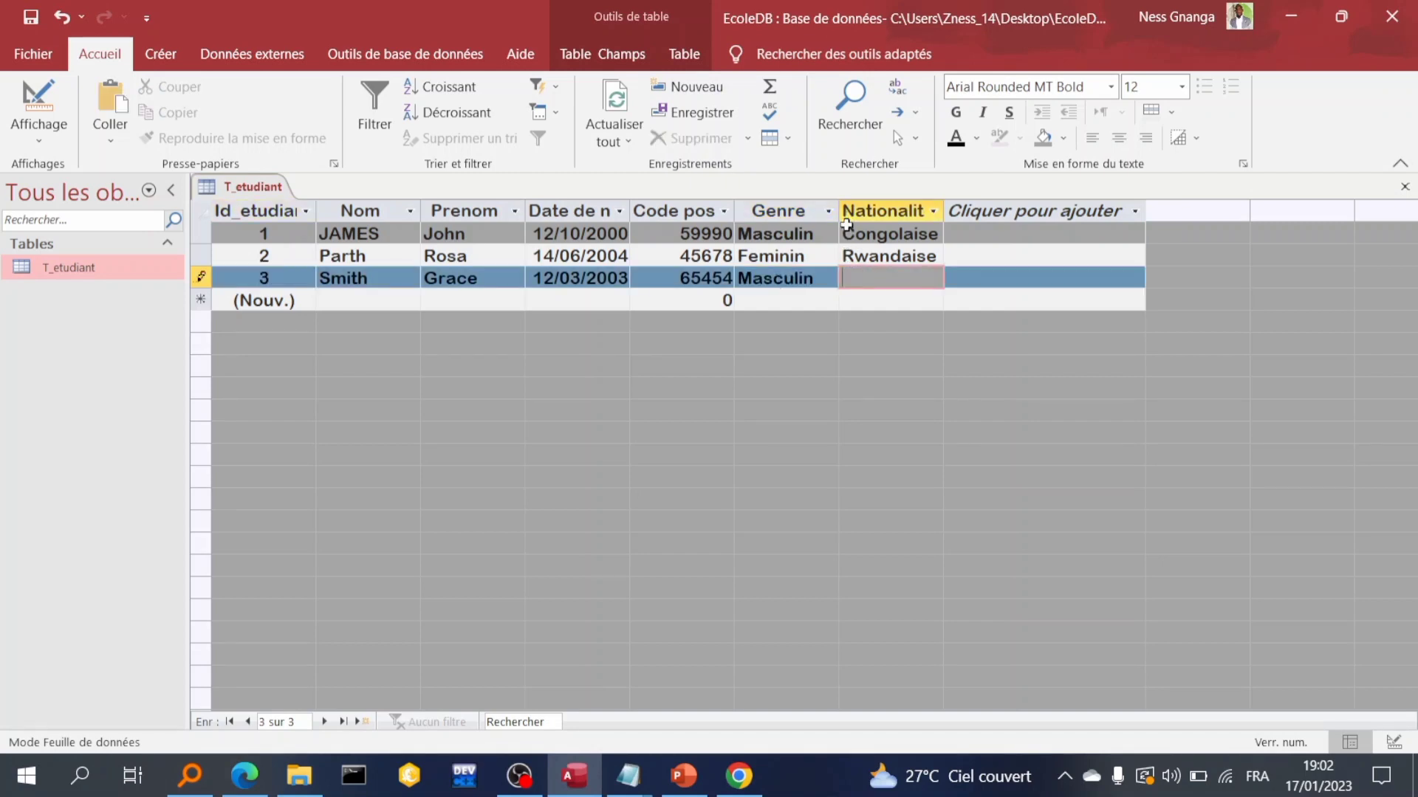
{"action": "left_click_drag", "start_coordinate": [843, 233], "coordinate": [938, 233]}
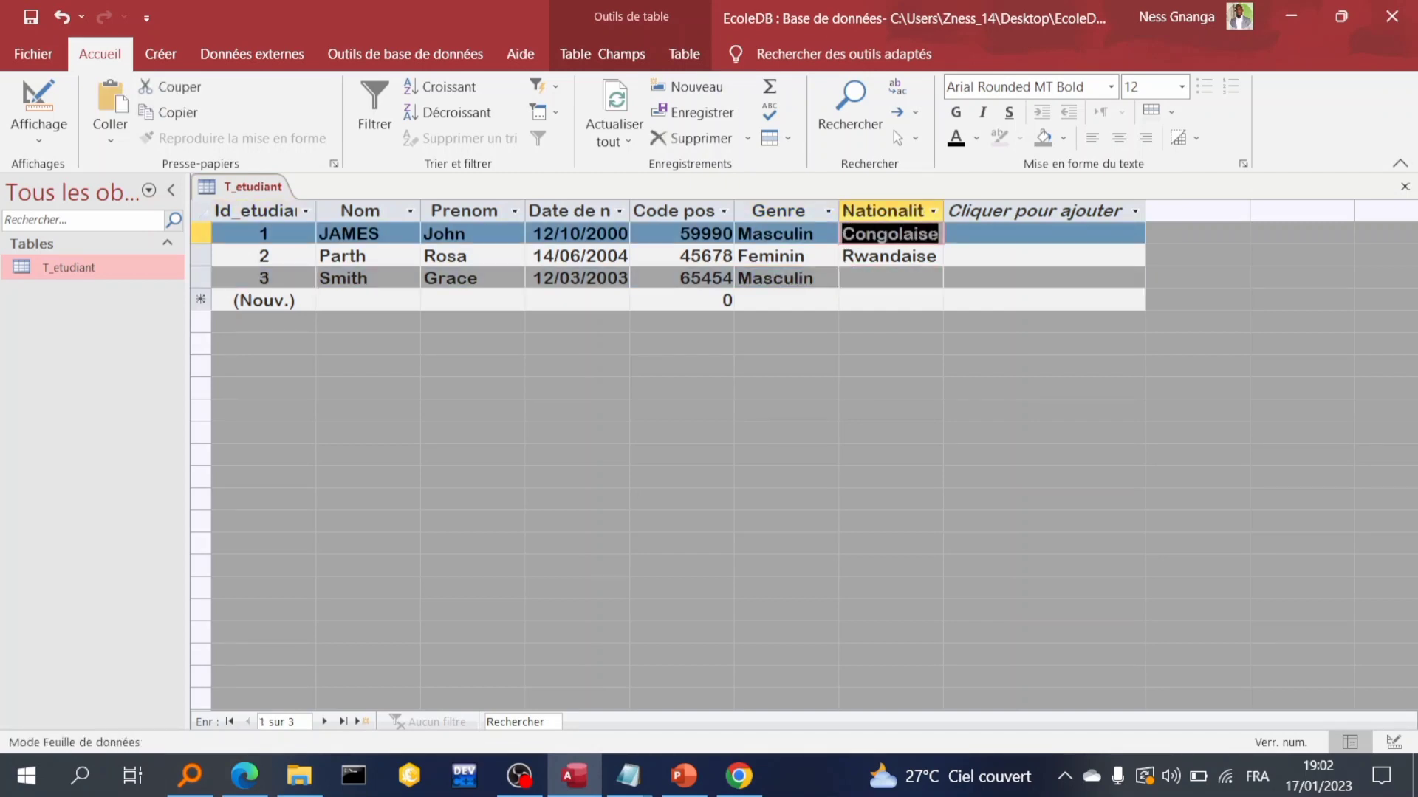
{"action": "key", "text": "ctrl+c"}
{"action": "left_click", "coordinate": [923, 275]}
{"action": "key", "text": "ctrl+v"}
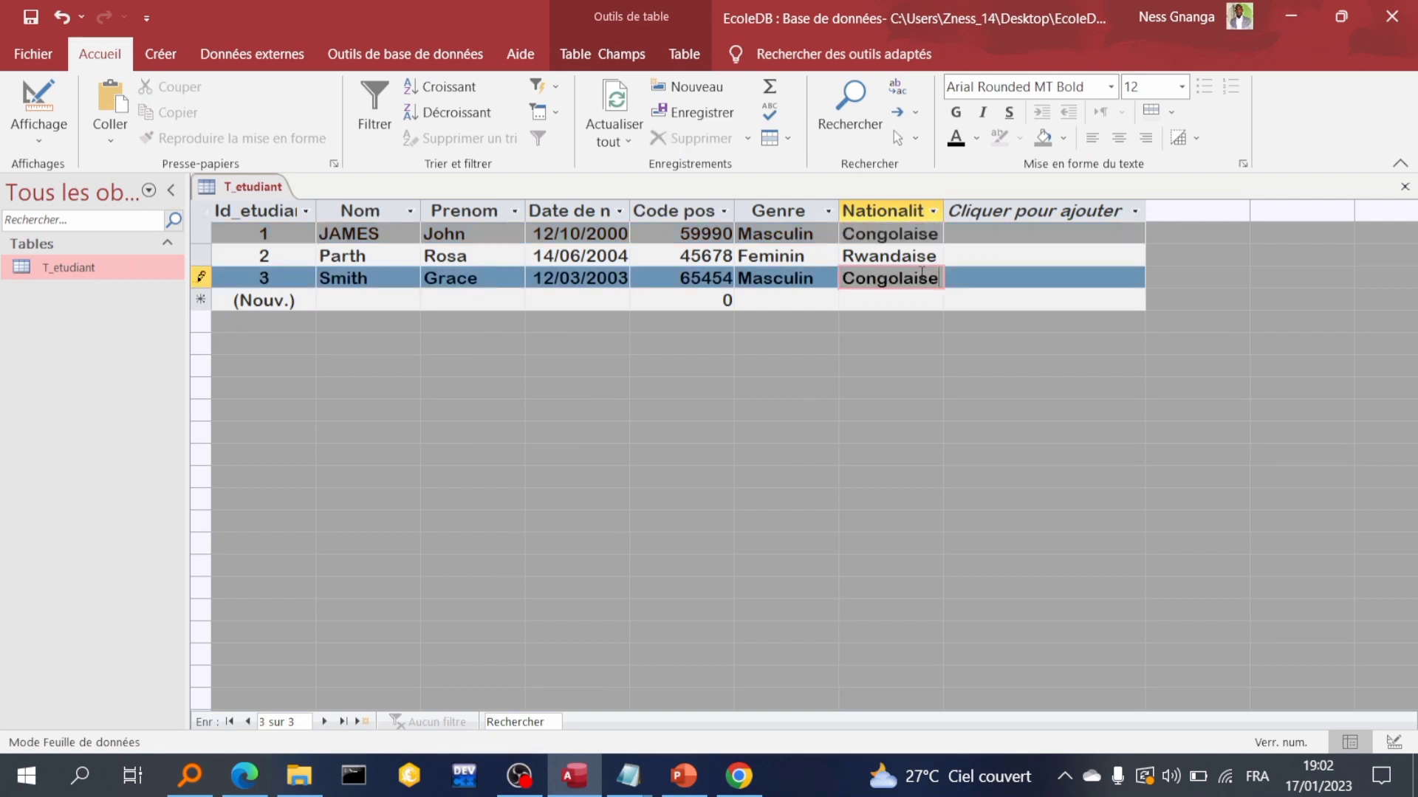
{"action": "left_click", "coordinate": [471, 417]}
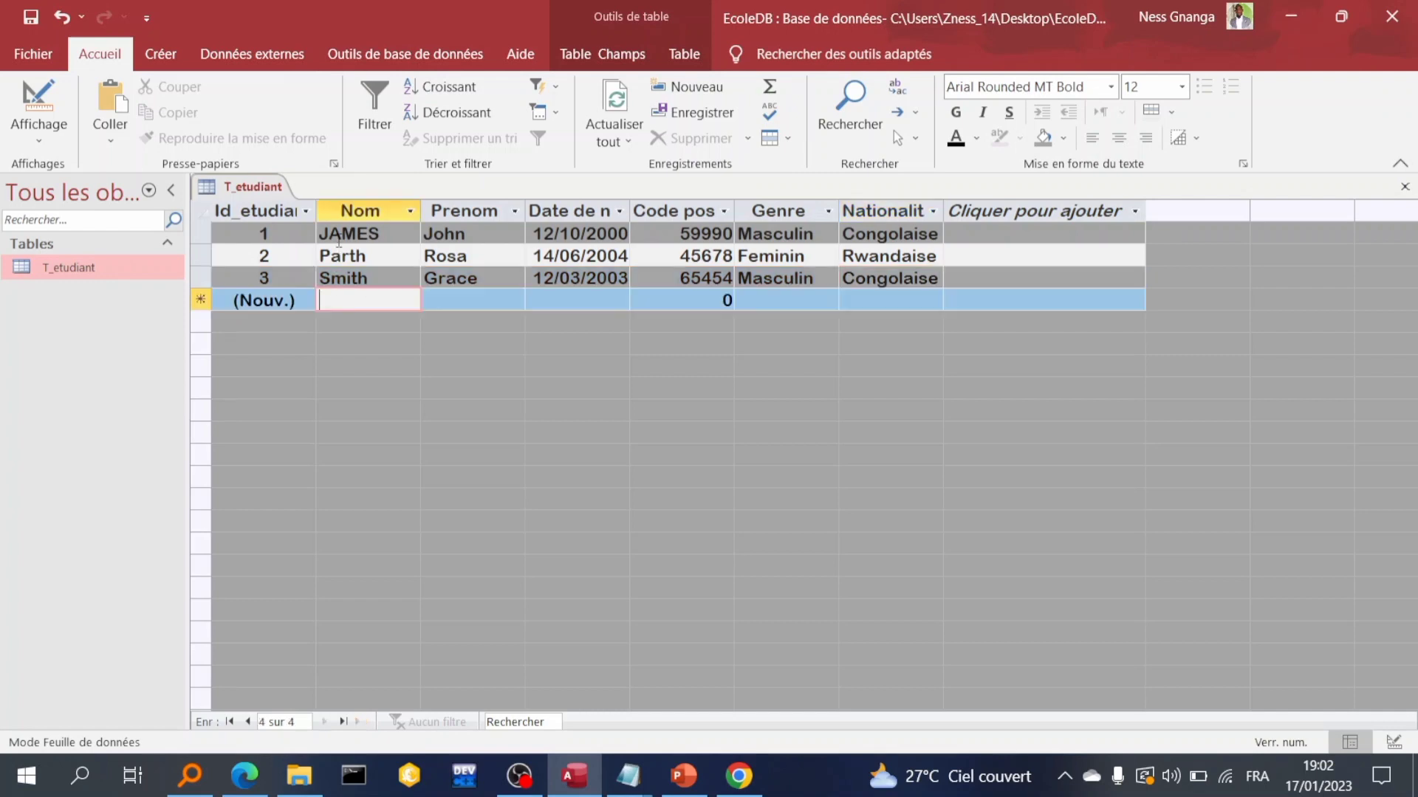
{"action": "left_click", "coordinate": [356, 211]}
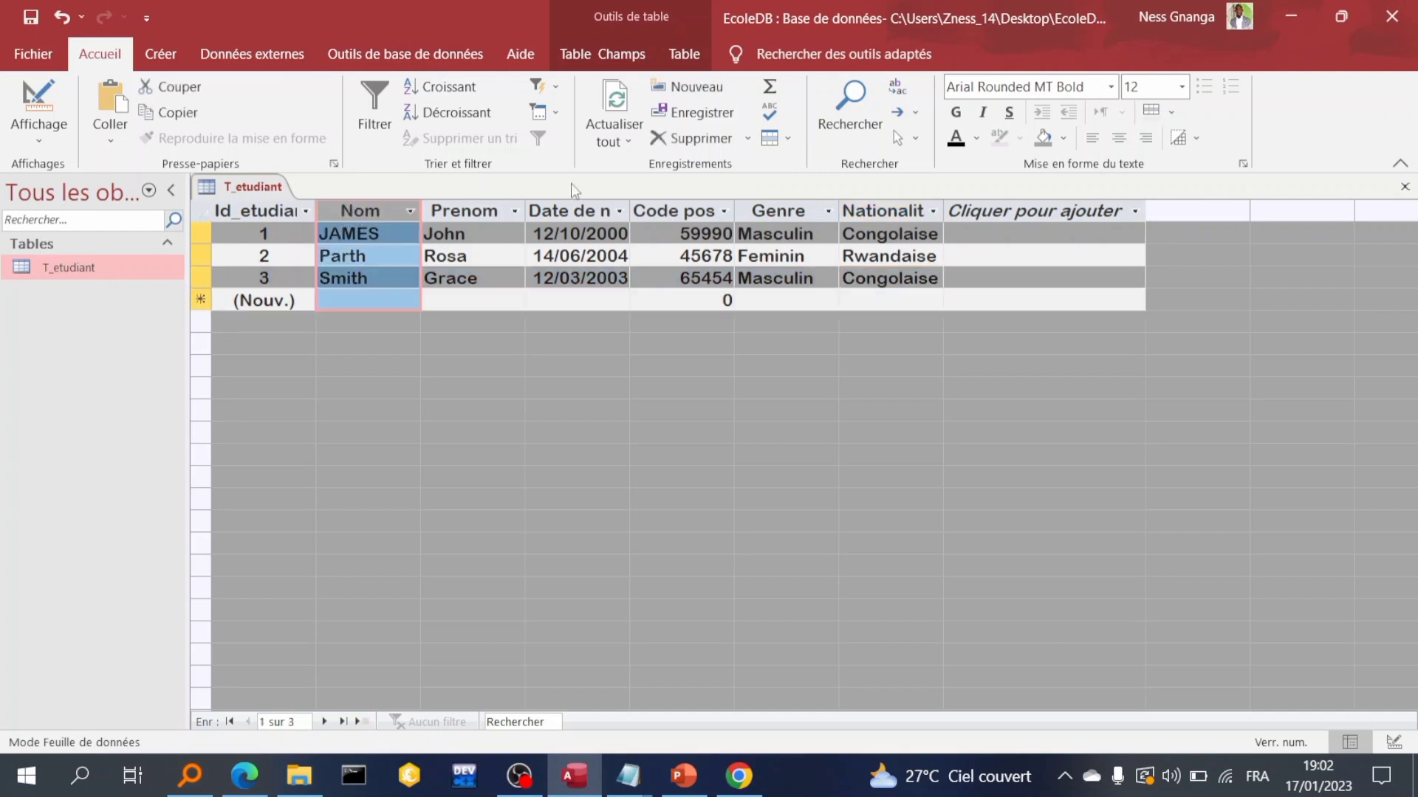
{"action": "left_click", "coordinate": [471, 211]}
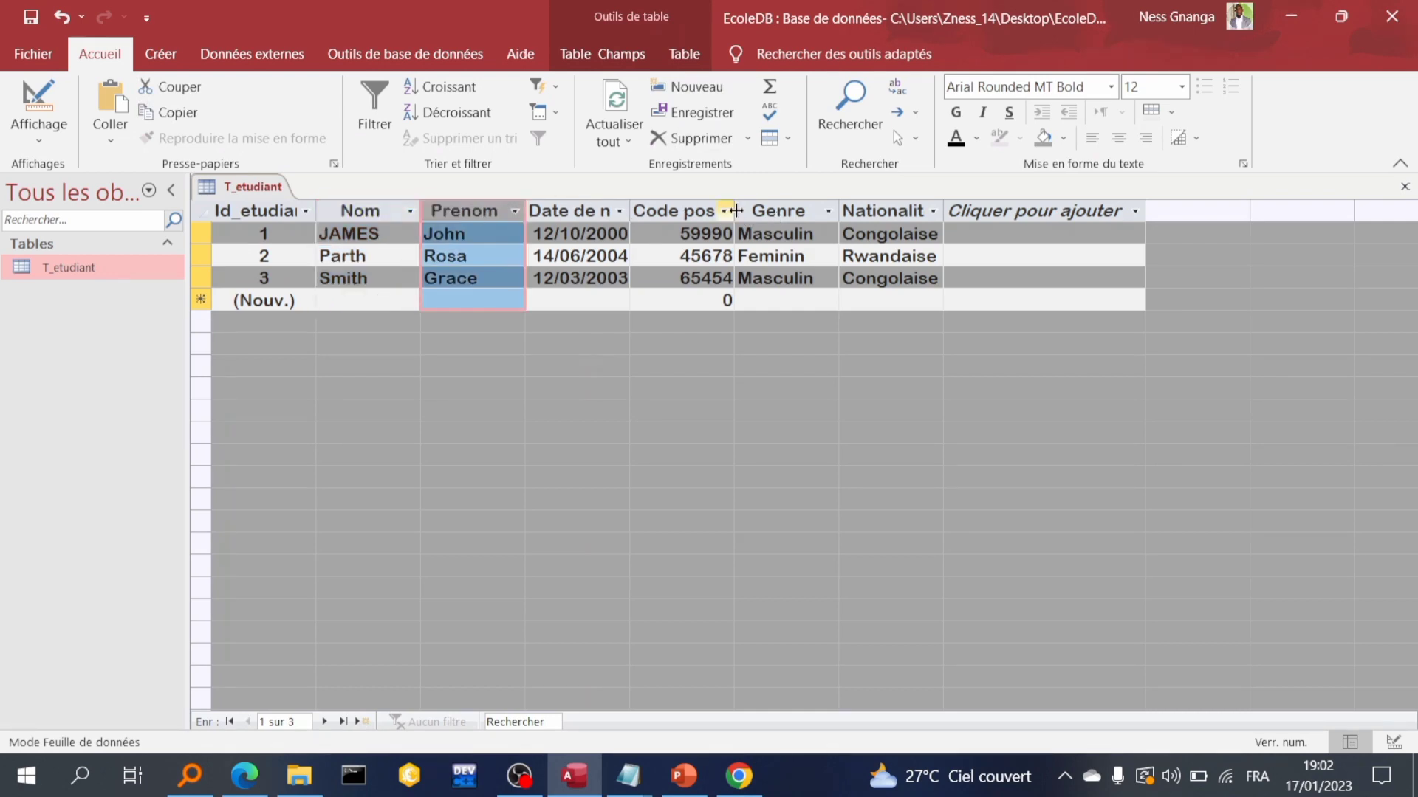
{"action": "left_click", "coordinate": [787, 211]}
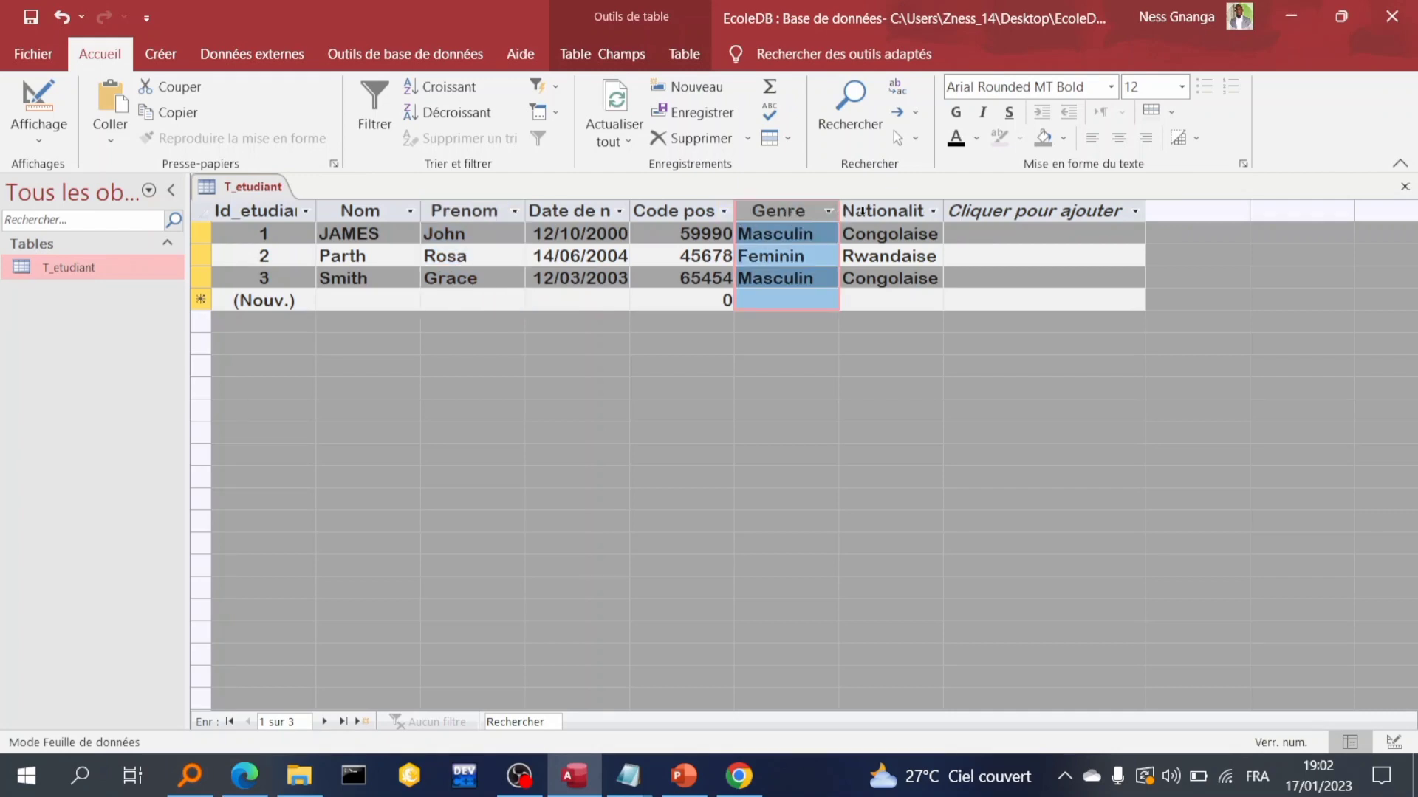
{"action": "left_click", "coordinate": [862, 212]}
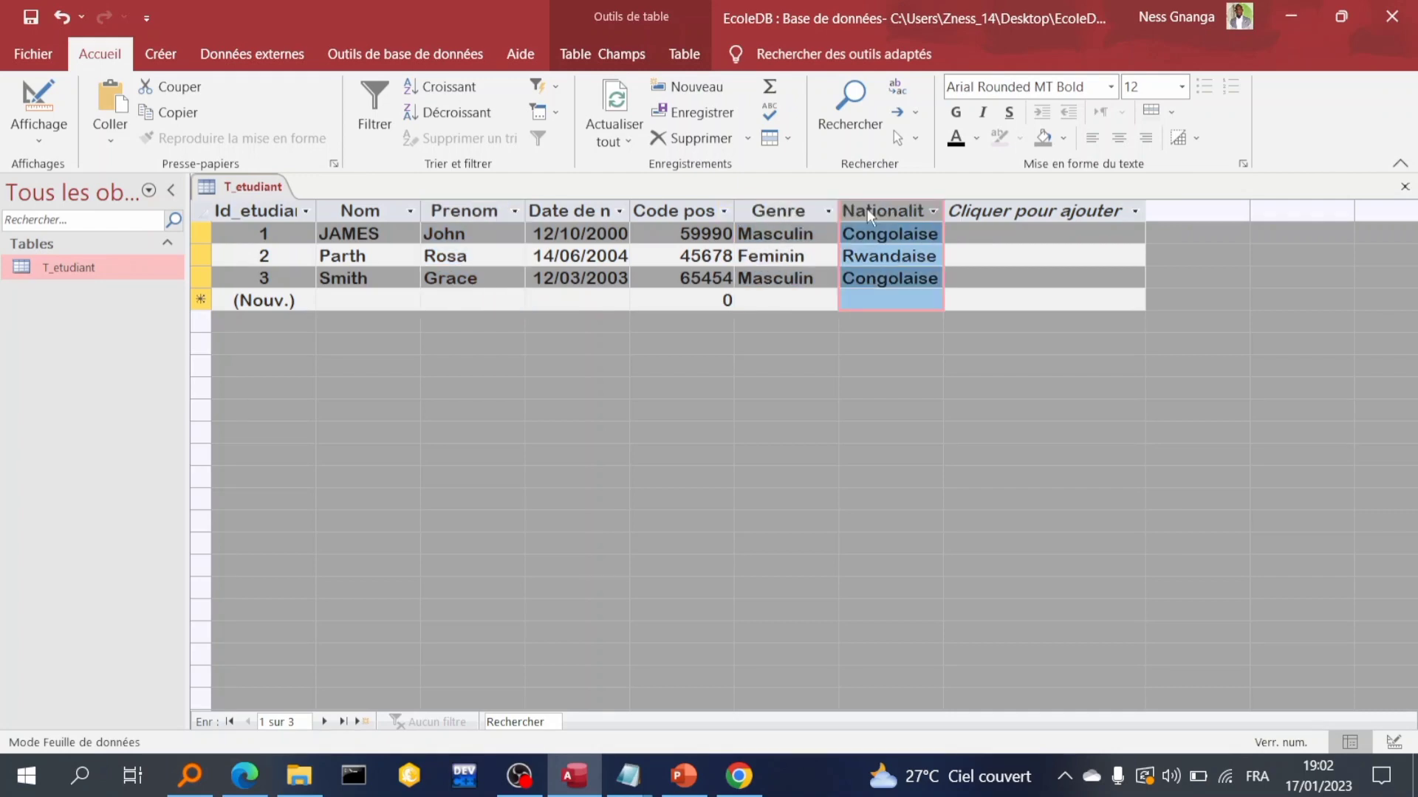
- Create a new query in design view based on T_etudiant, and enlarge its field list to show every field
{"action": "left_click", "coordinate": [179, 46]}
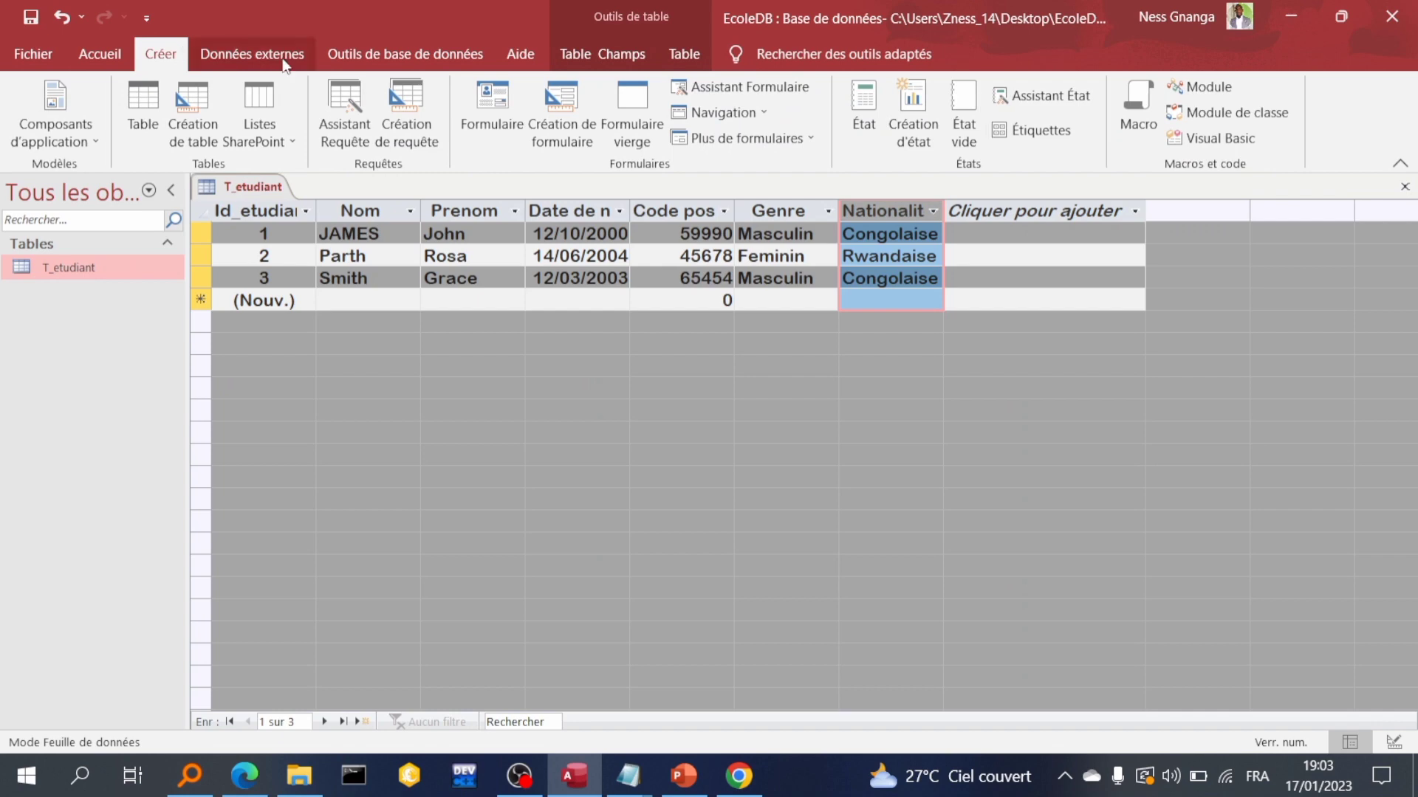
{"action": "left_click", "coordinate": [422, 107]}
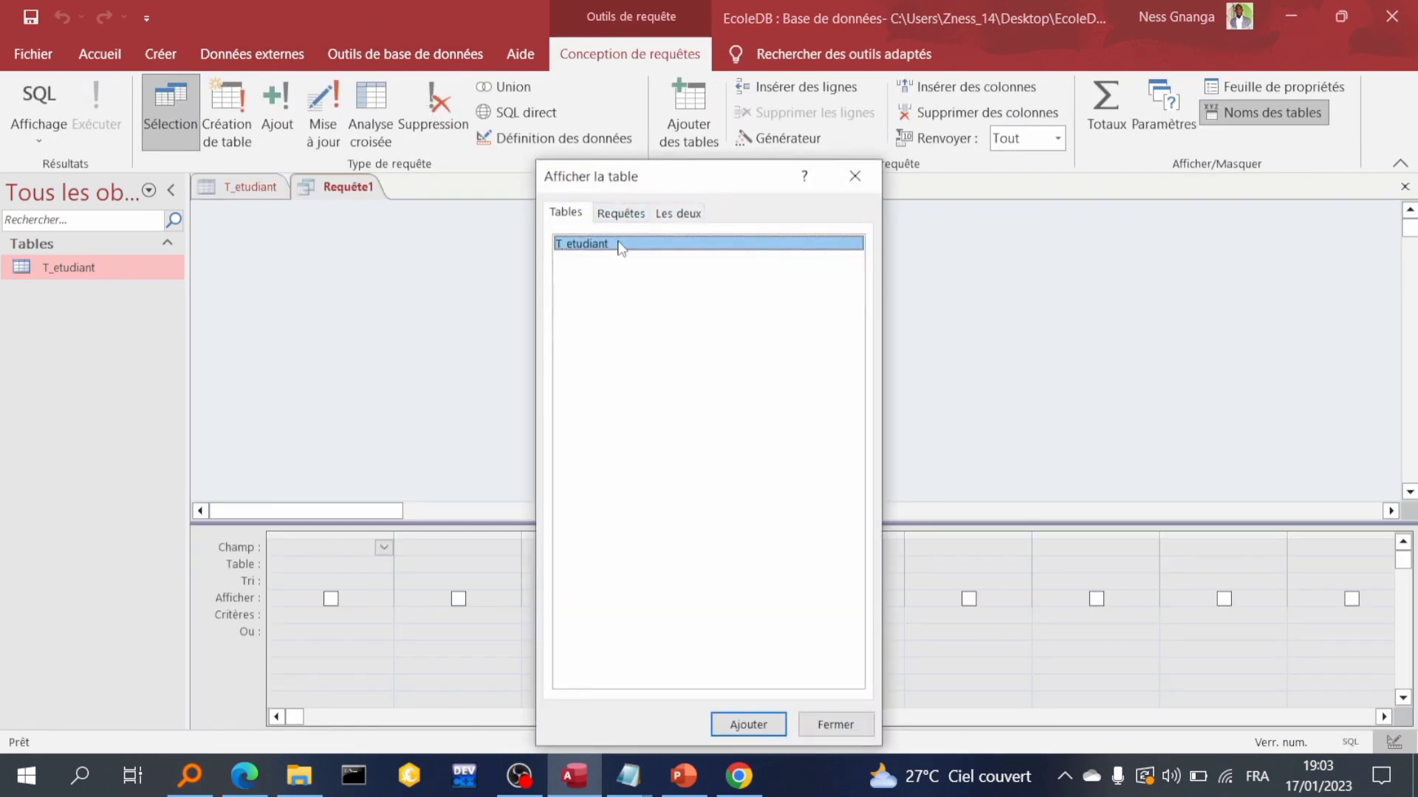
{"action": "left_click", "coordinate": [754, 727]}
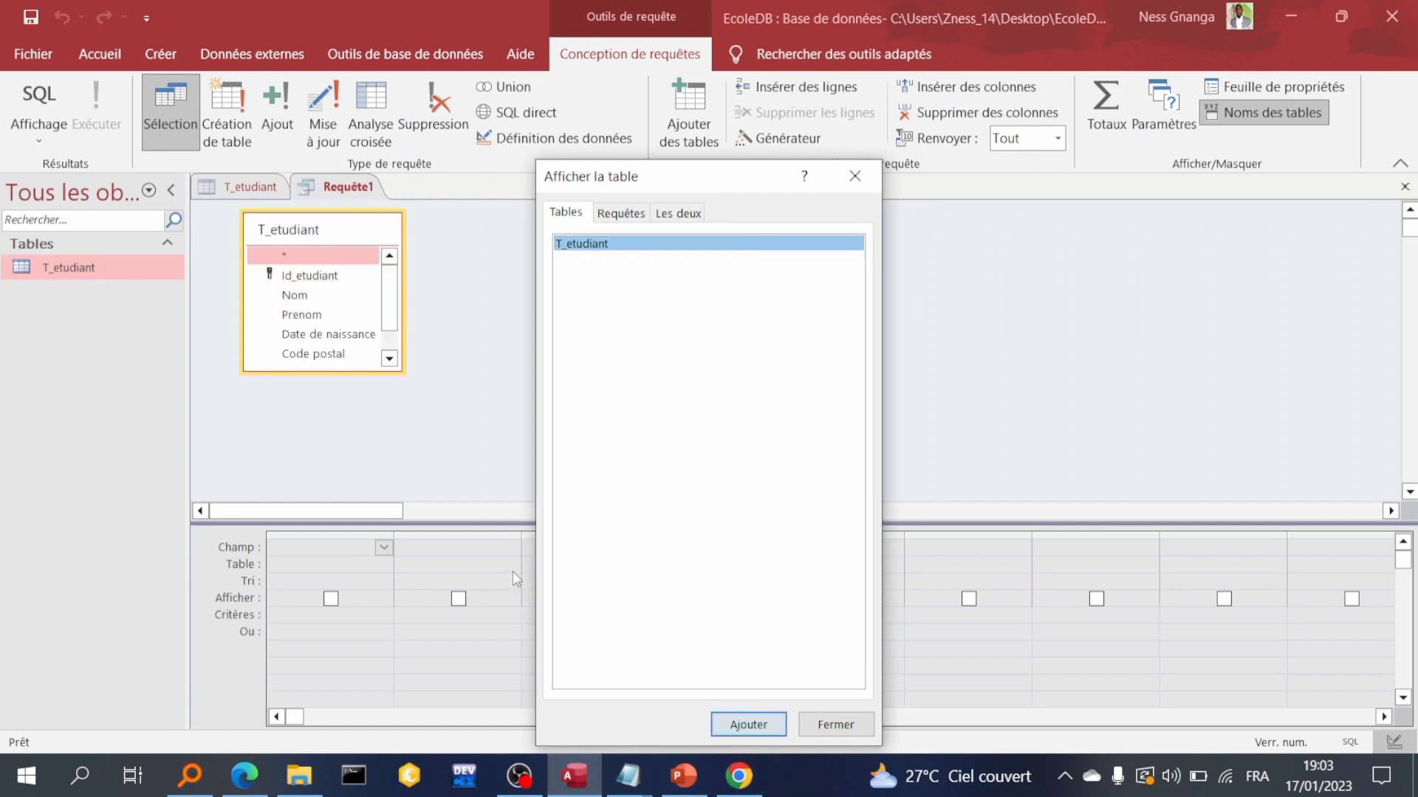
{"action": "left_click", "coordinate": [860, 176]}
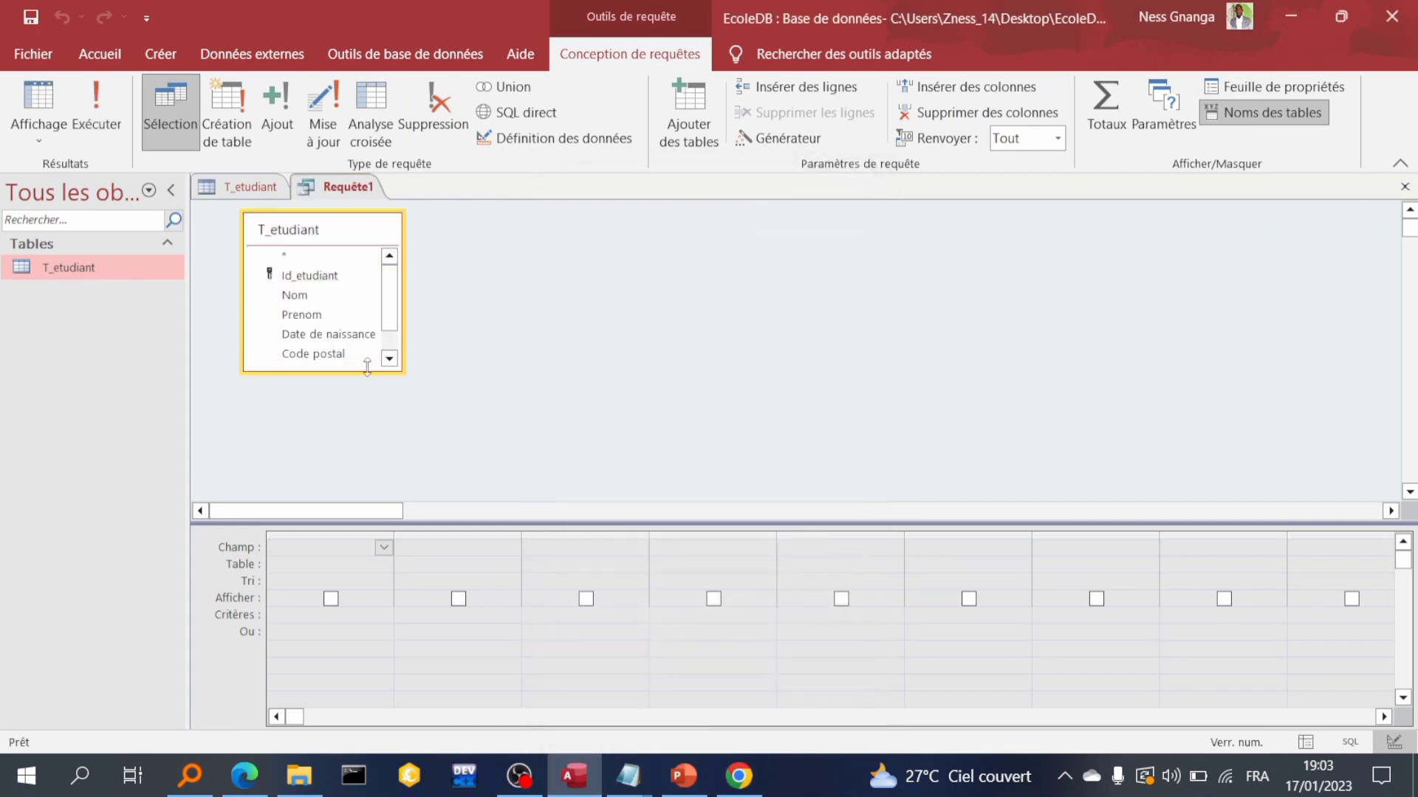
{"action": "left_click_drag", "start_coordinate": [359, 374], "coordinate": [359, 421]}
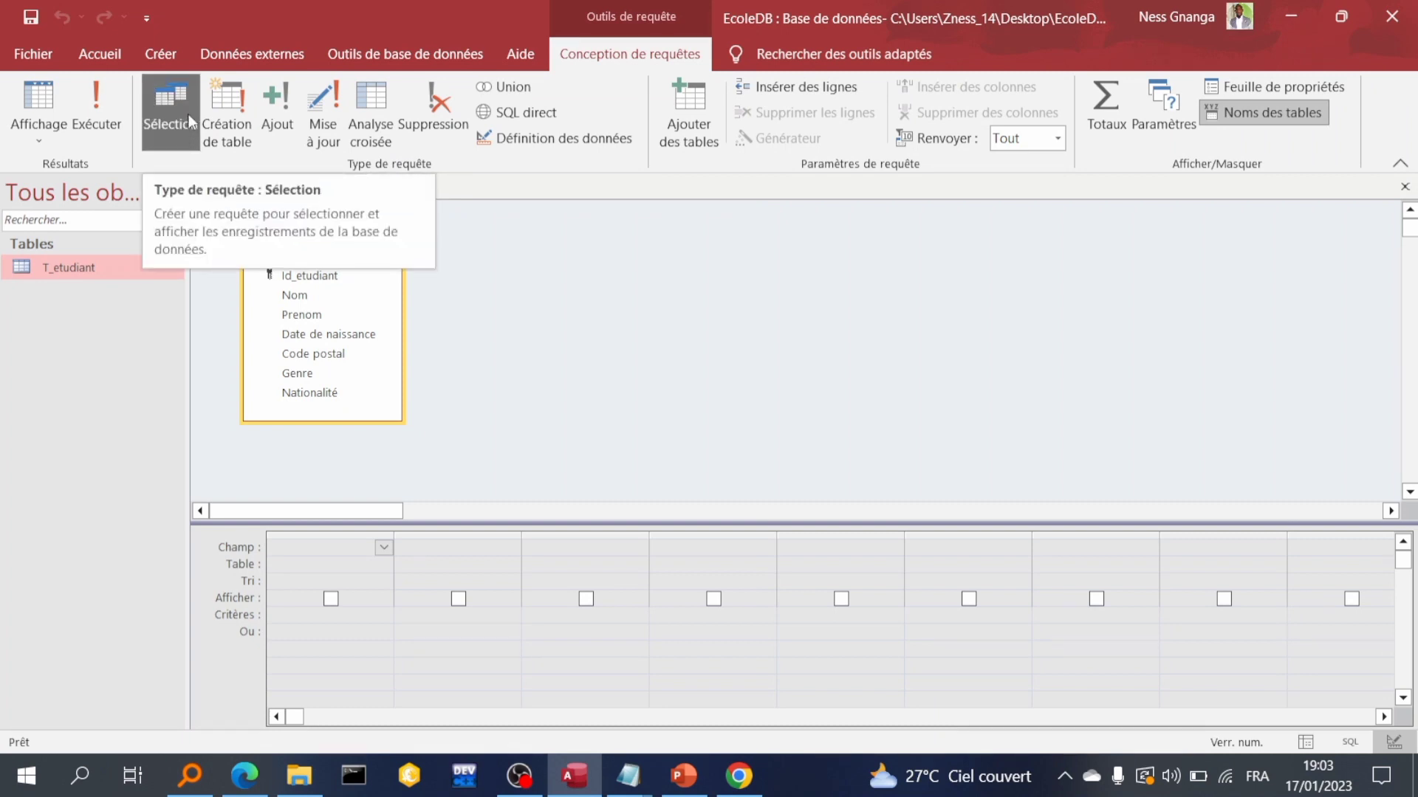
- Add the Nom, Prenom, Genre and Nationalité fields of T_etudiant to the query grid together
{"action": "left_click", "coordinate": [322, 295]}
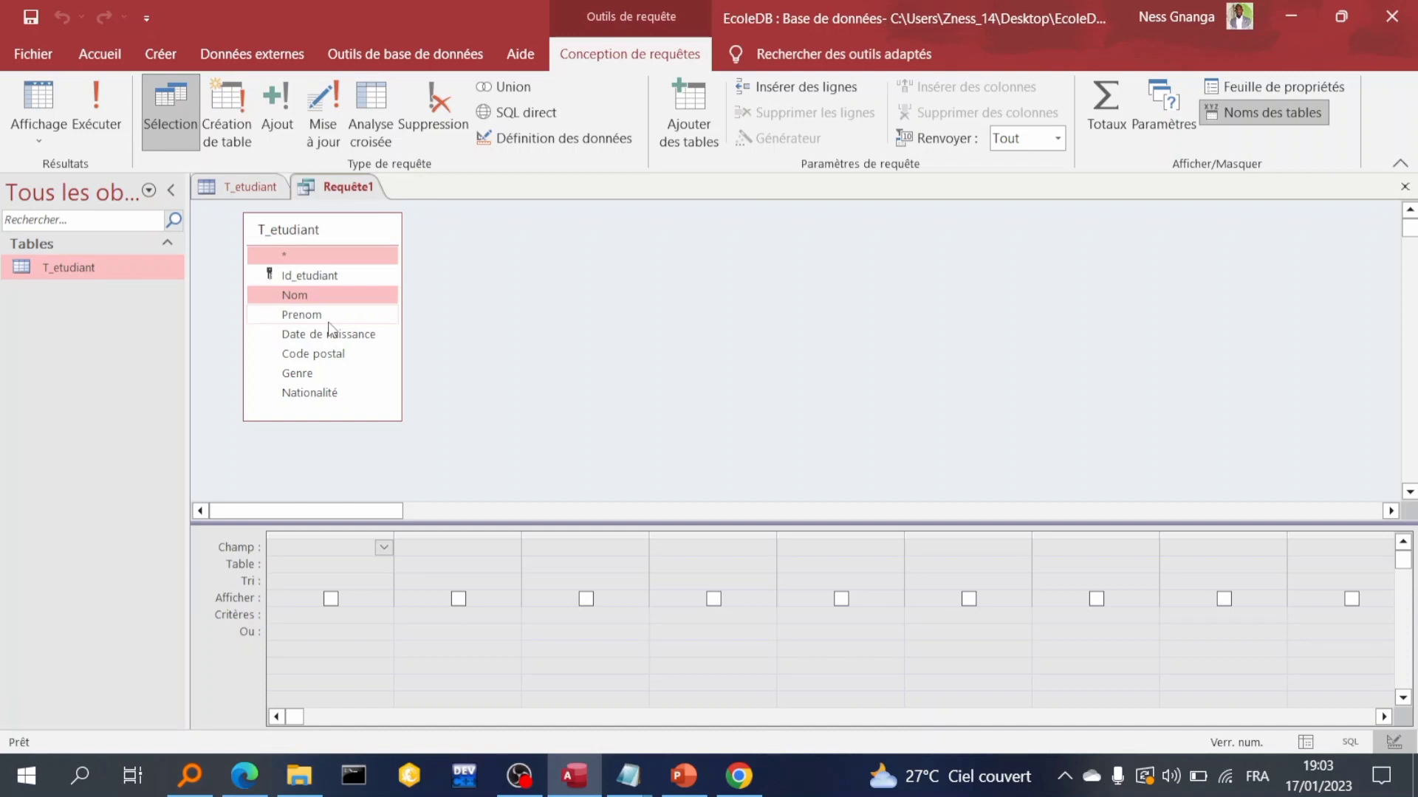
{"action": "left_click", "coordinate": [329, 316], "text": "ctrl"}
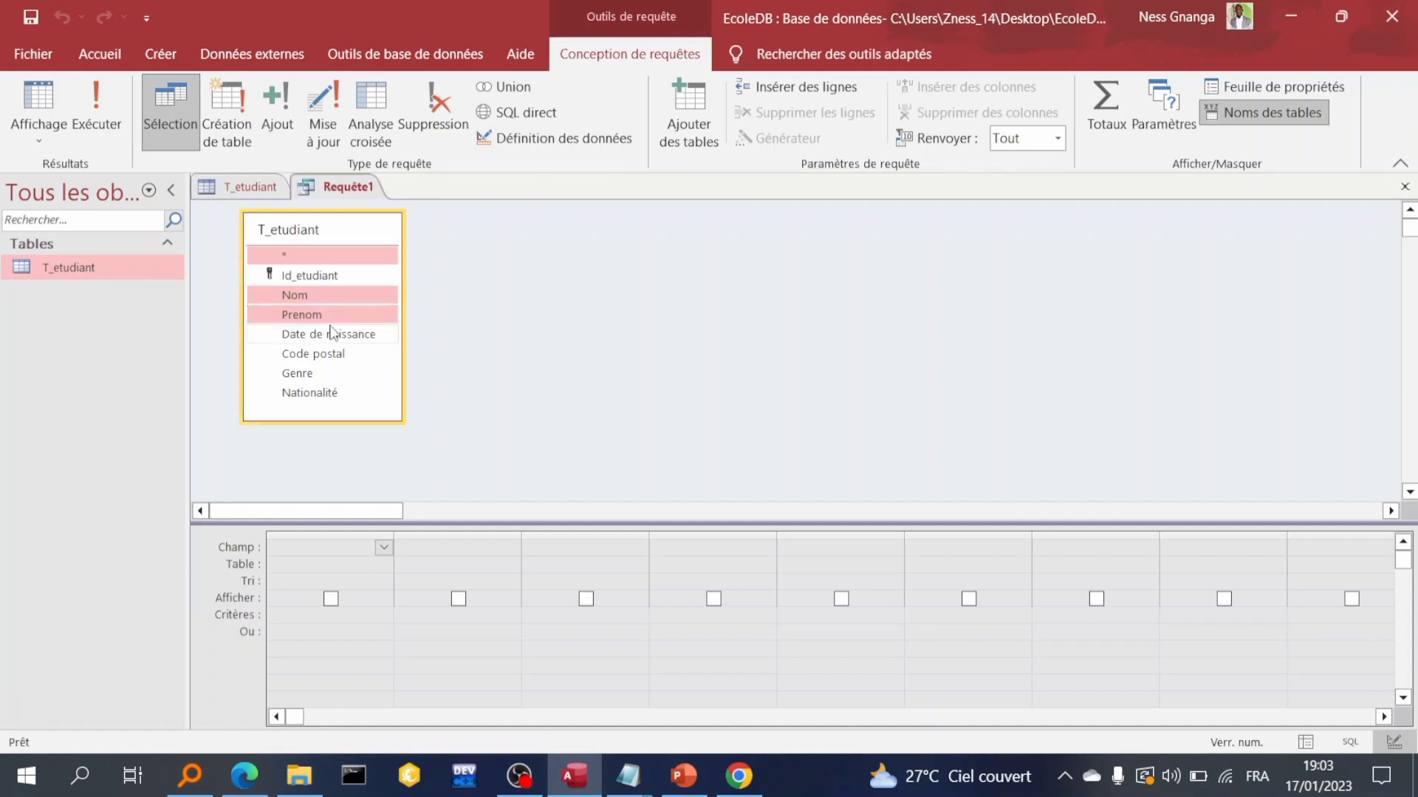
{"action": "left_click", "coordinate": [338, 373], "text": "ctrl"}
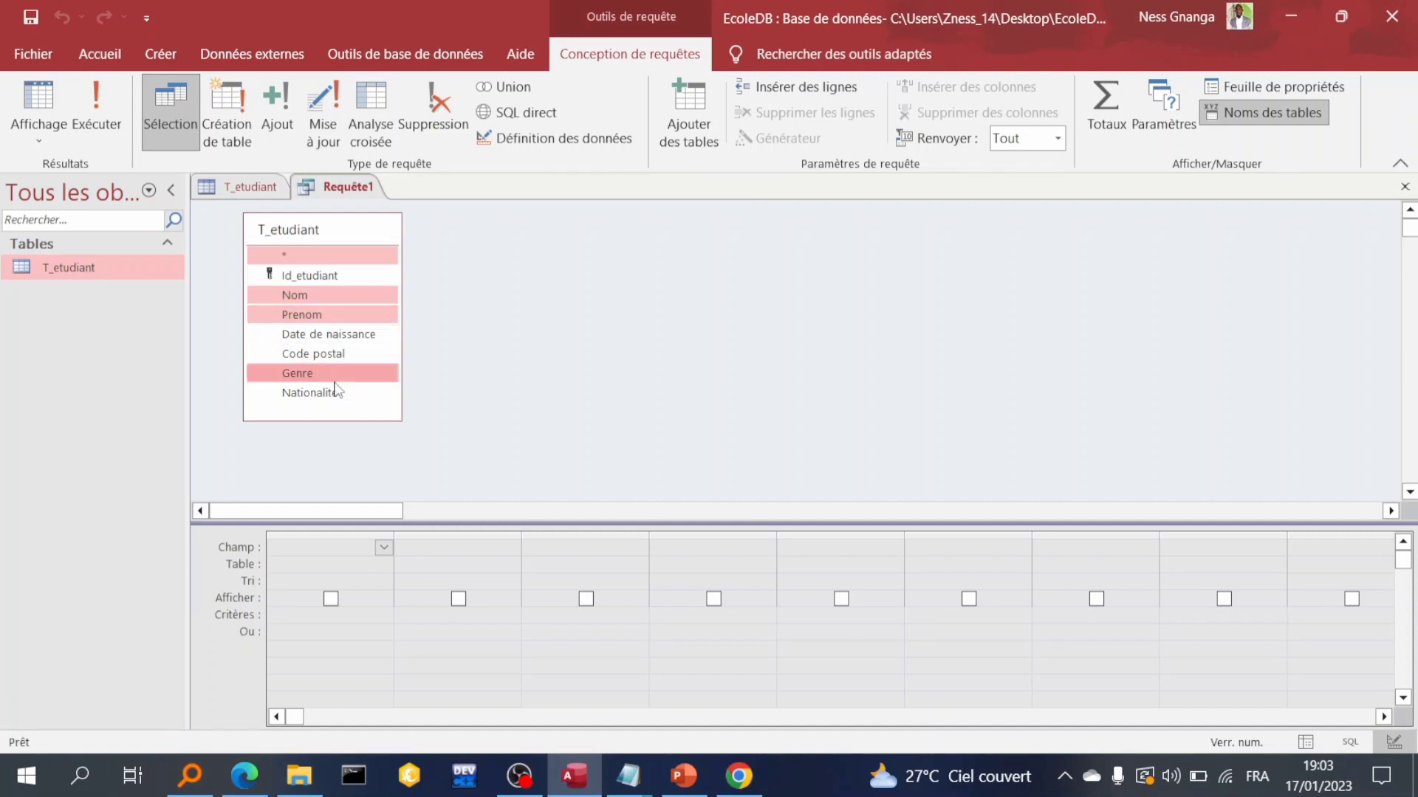
{"action": "left_click", "coordinate": [334, 392], "text": "ctrl"}
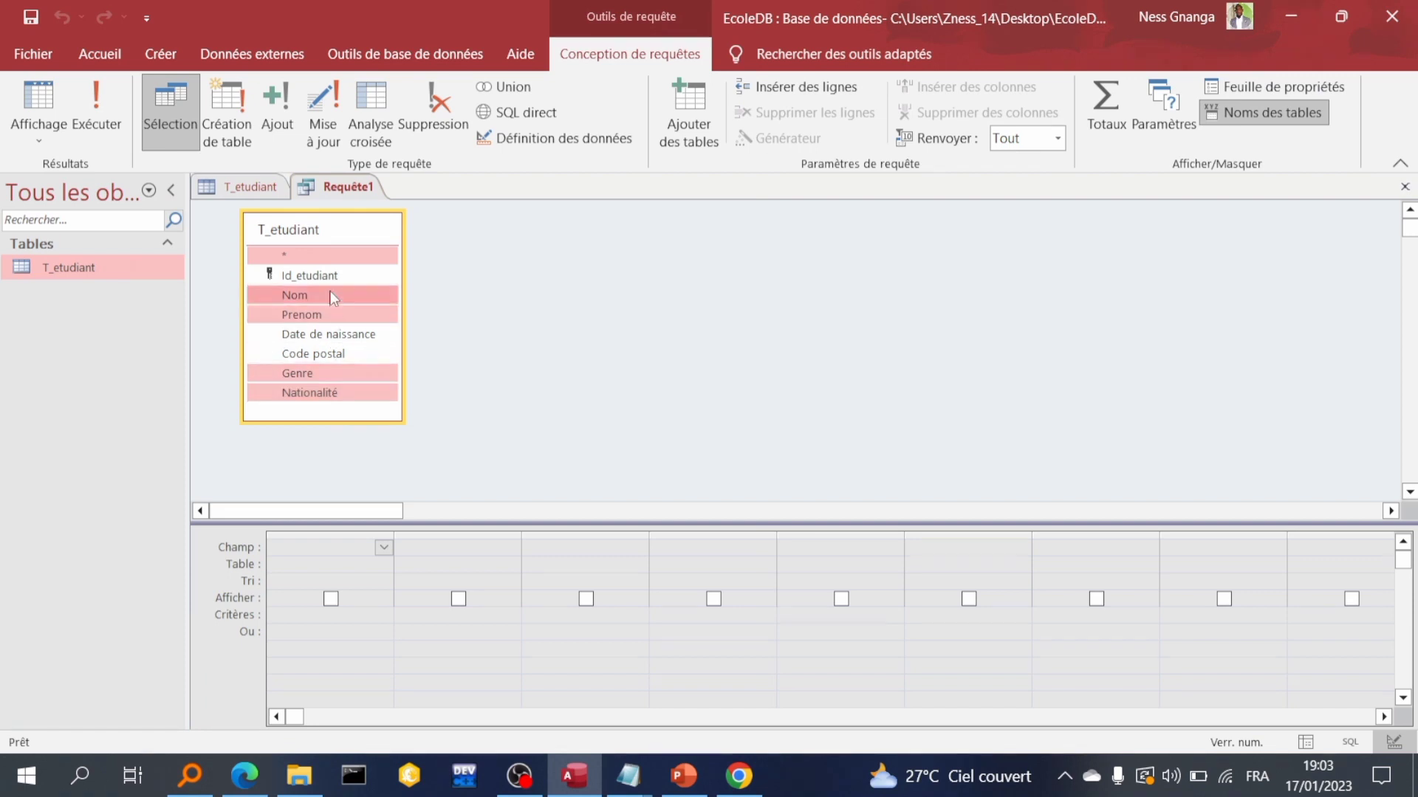
{"action": "left_click", "coordinate": [330, 258], "text": "ctrl"}
{"action": "left_click_drag", "start_coordinate": [326, 295], "coordinate": [333, 558]}
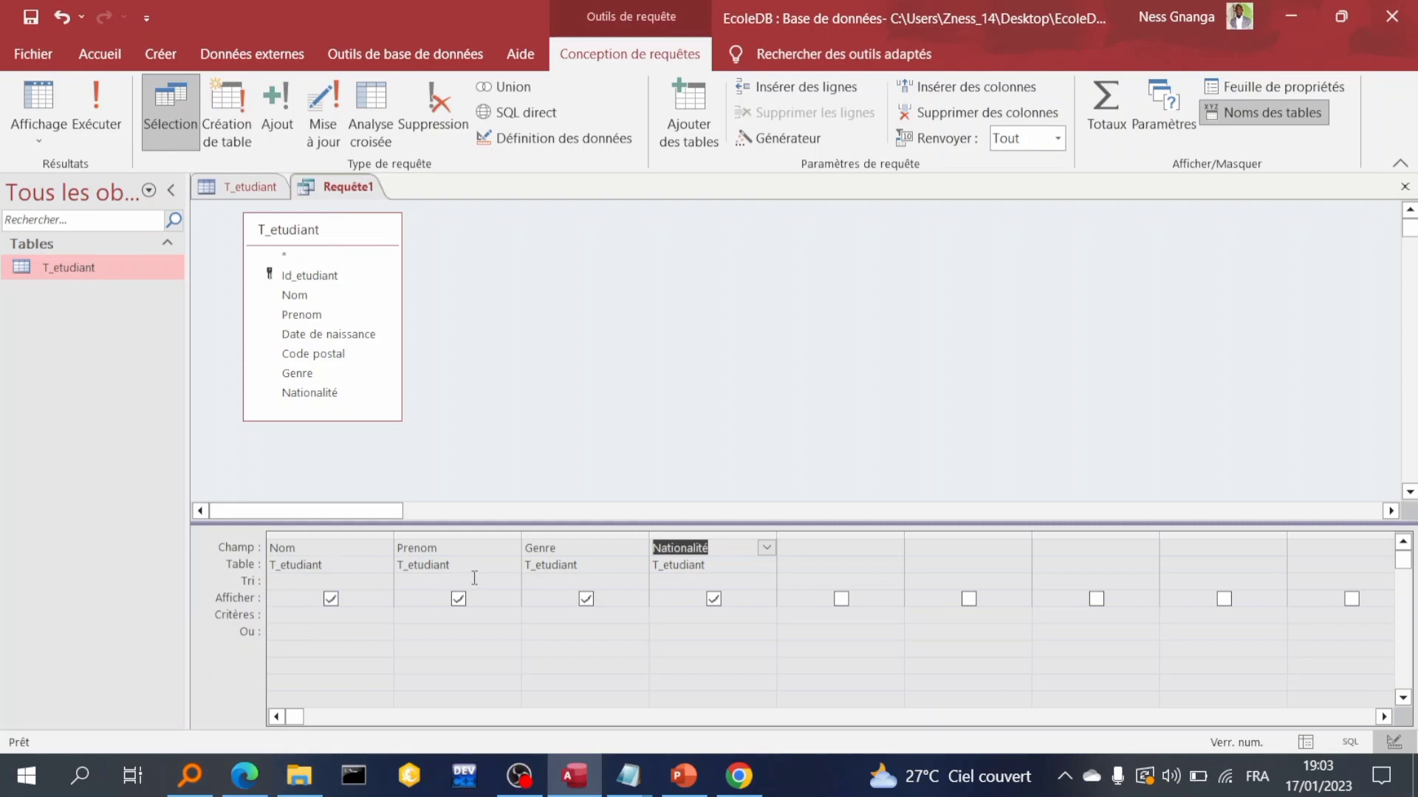
- Set the query criteria to Masculin for Genre and Congolaise for Nationalité
{"action": "left_click", "coordinate": [557, 617]}
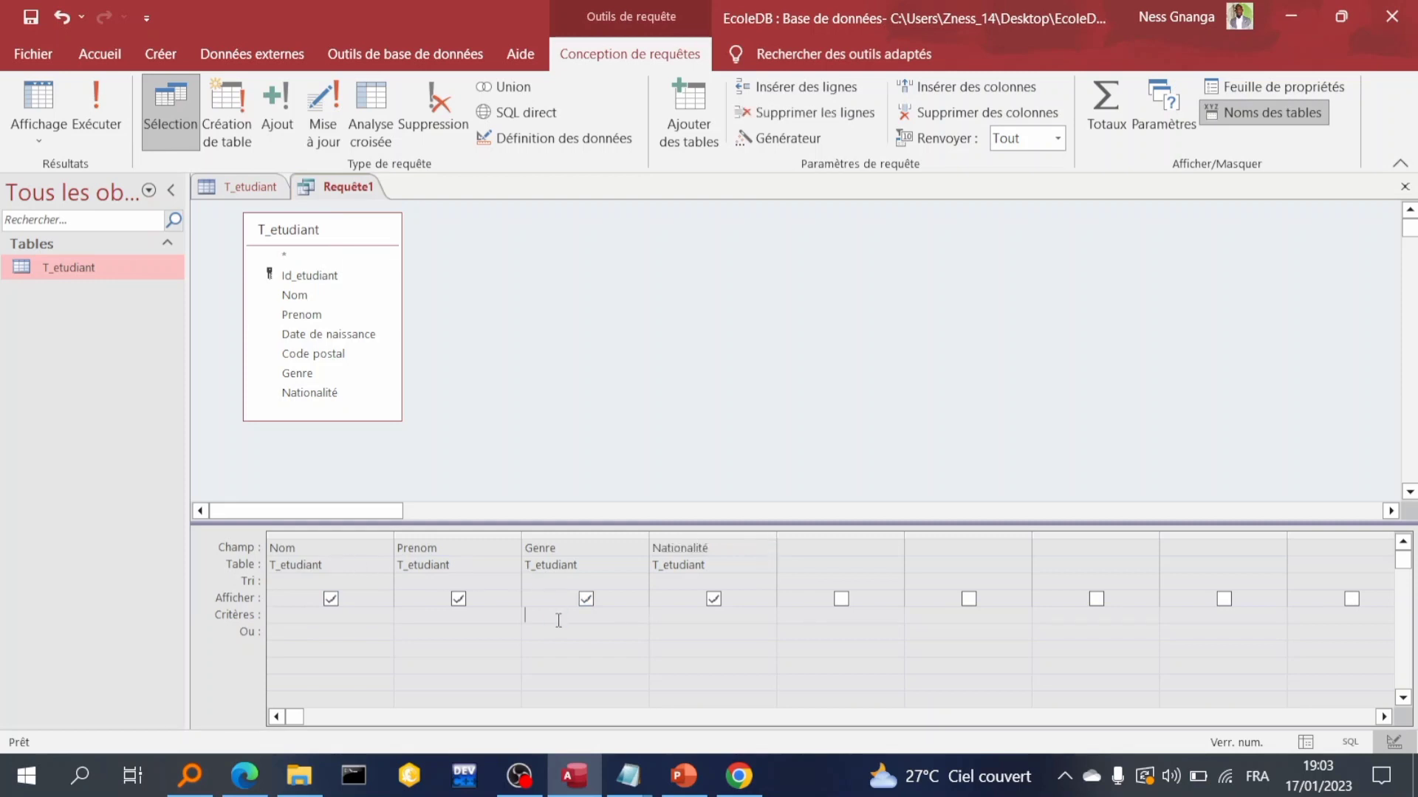
{"action": "type", "text": "Mascu"}
{"action": "left_click", "coordinate": [666, 614]}
{"action": "type", "text": "Congolaise"}
{"action": "left_click", "coordinate": [675, 617]}
{"action": "key", "text": "BackSpace"}
{"action": "type", "text": "g"}
{"action": "left_click", "coordinate": [687, 644]}
{"action": "left_click_drag", "start_coordinate": [532, 617], "coordinate": [717, 619]}
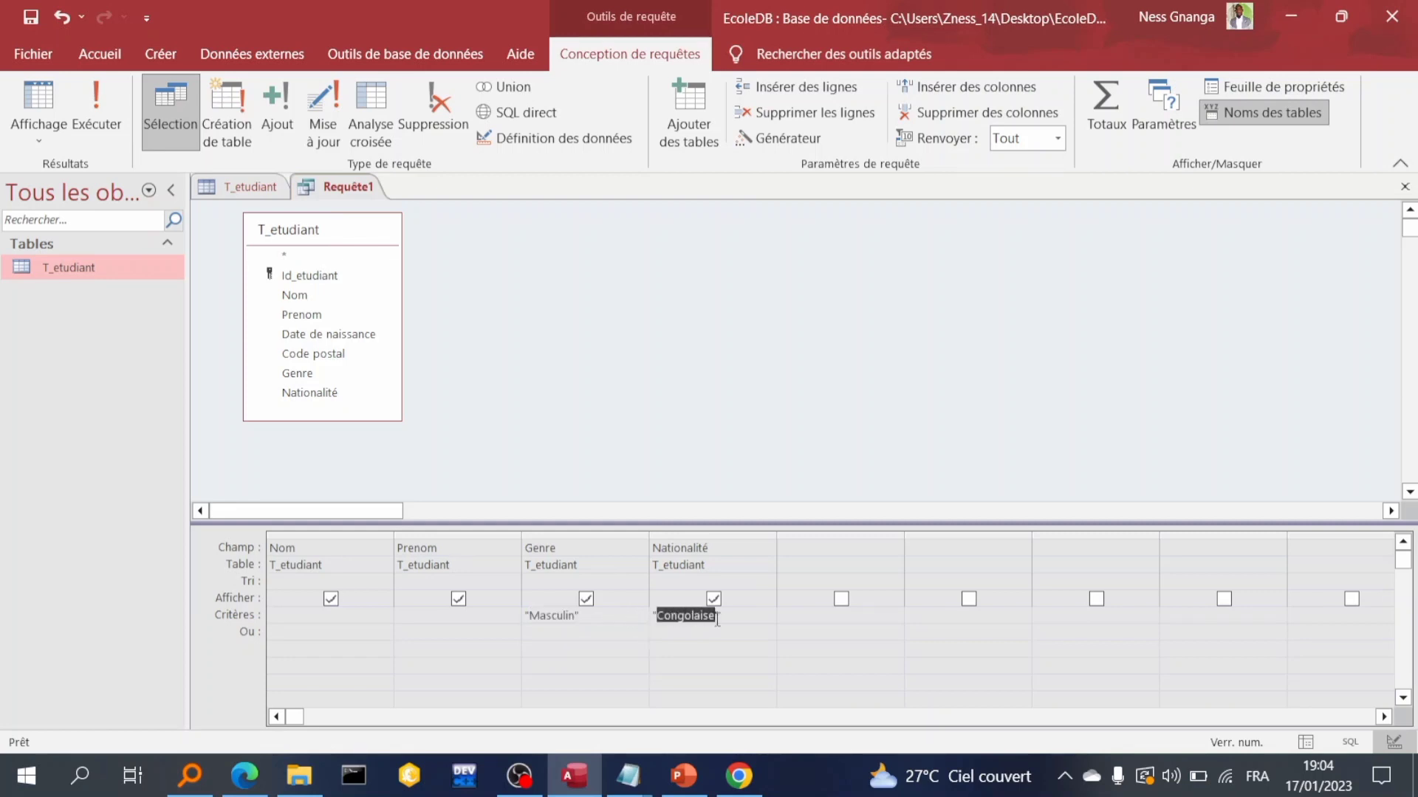
- Save the query under the name R_Sexe_Nationalite
{"action": "left_click", "coordinate": [707, 700]}
{"action": "key", "text": "ctrl+s"}
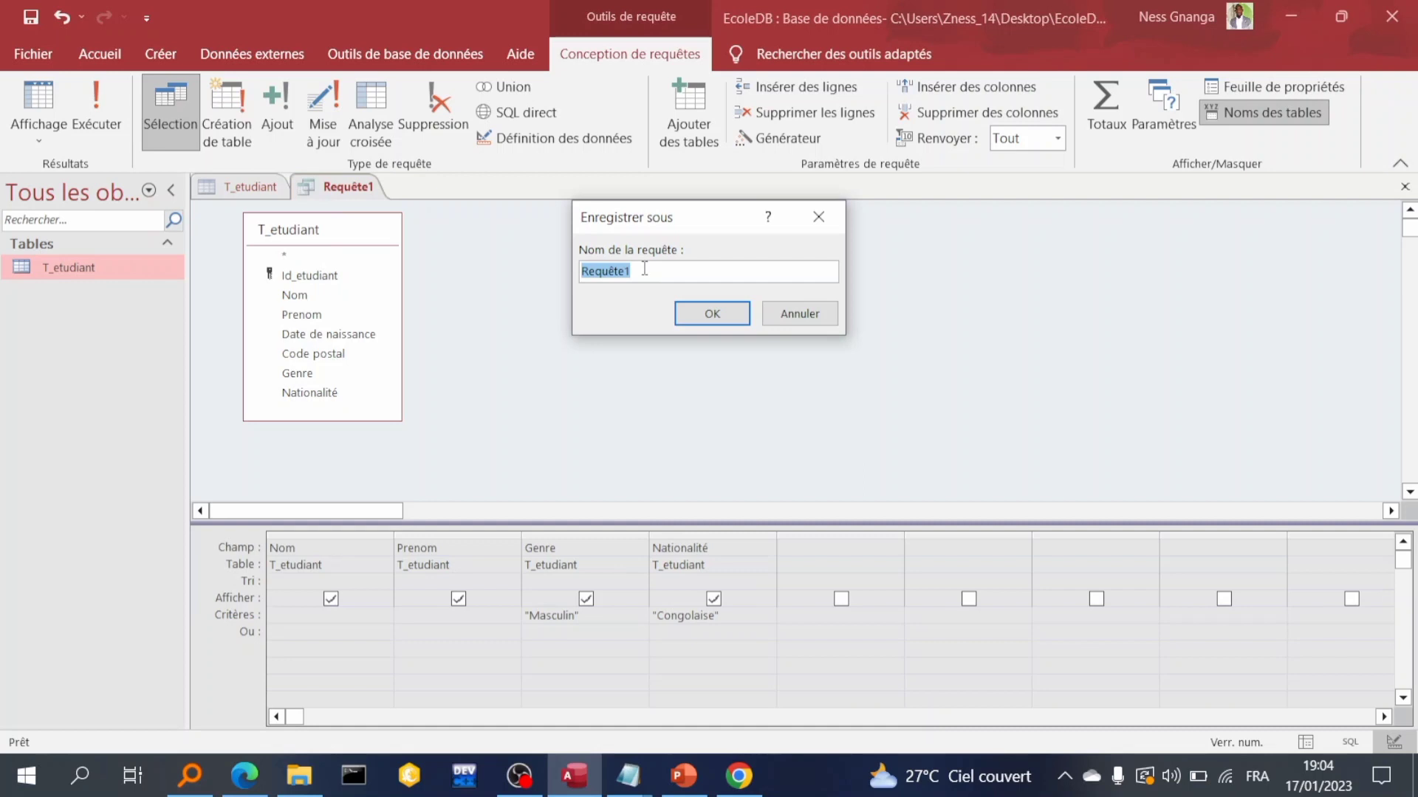
{"action": "key", "text": "BackSpace"}
{"action": "type", "text": "R_Sexe"}
{"action": "type", "text": "Nationalite"}
{"action": "left_click", "coordinate": [691, 316]}
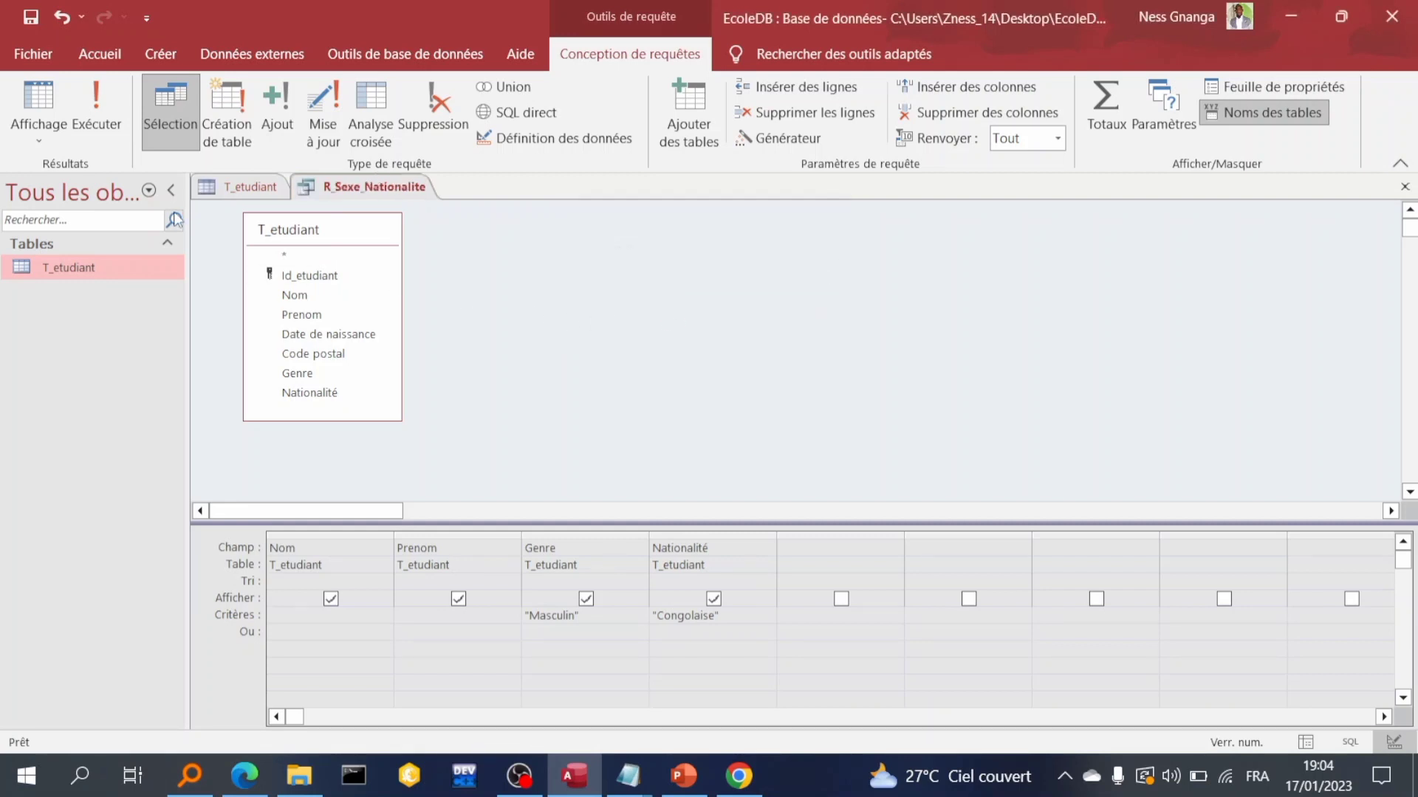
- Run the R_Sexe_Nationalite query and examine its Nom, Prenom, Genre and Nationalité columns
{"action": "left_click", "coordinate": [99, 126]}
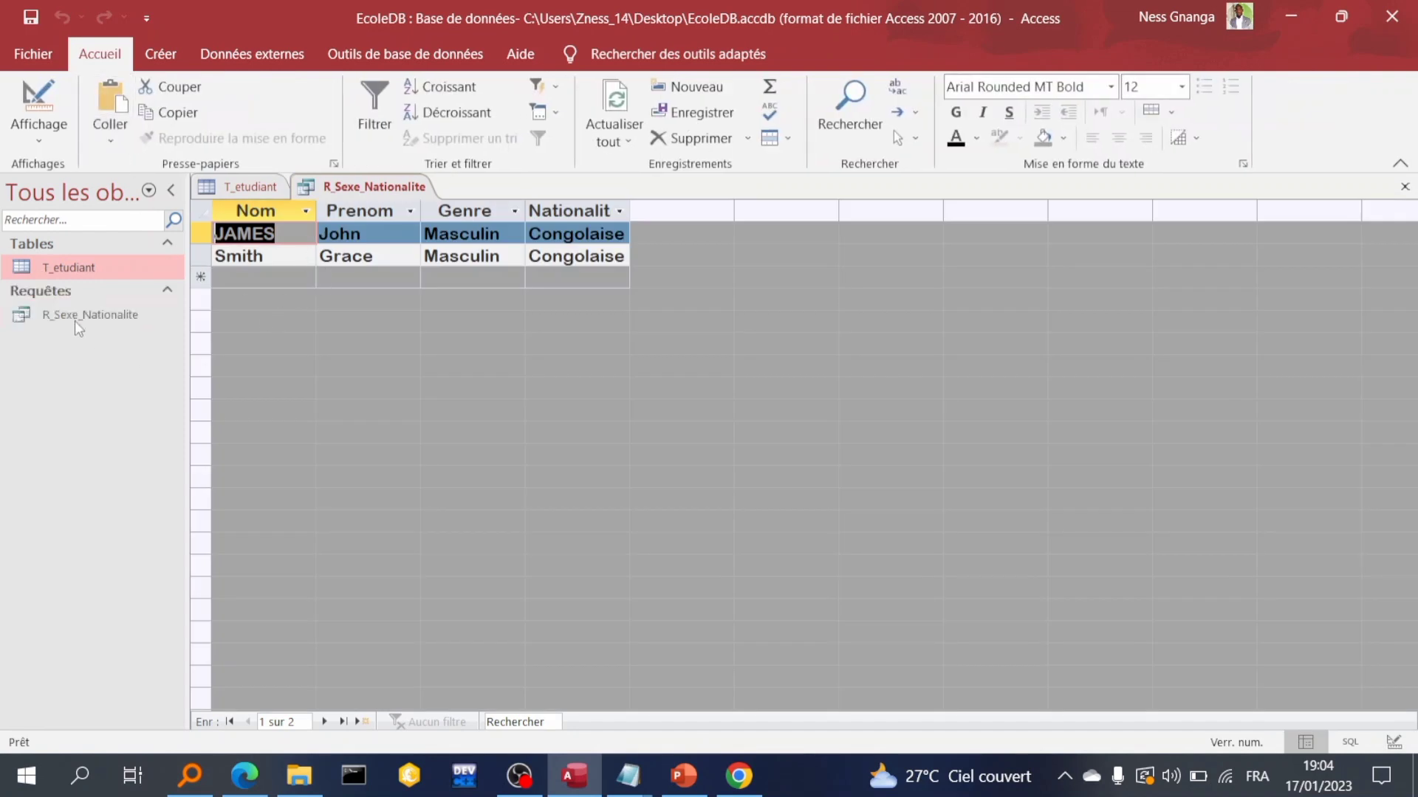
{"action": "left_click", "coordinate": [257, 206]}
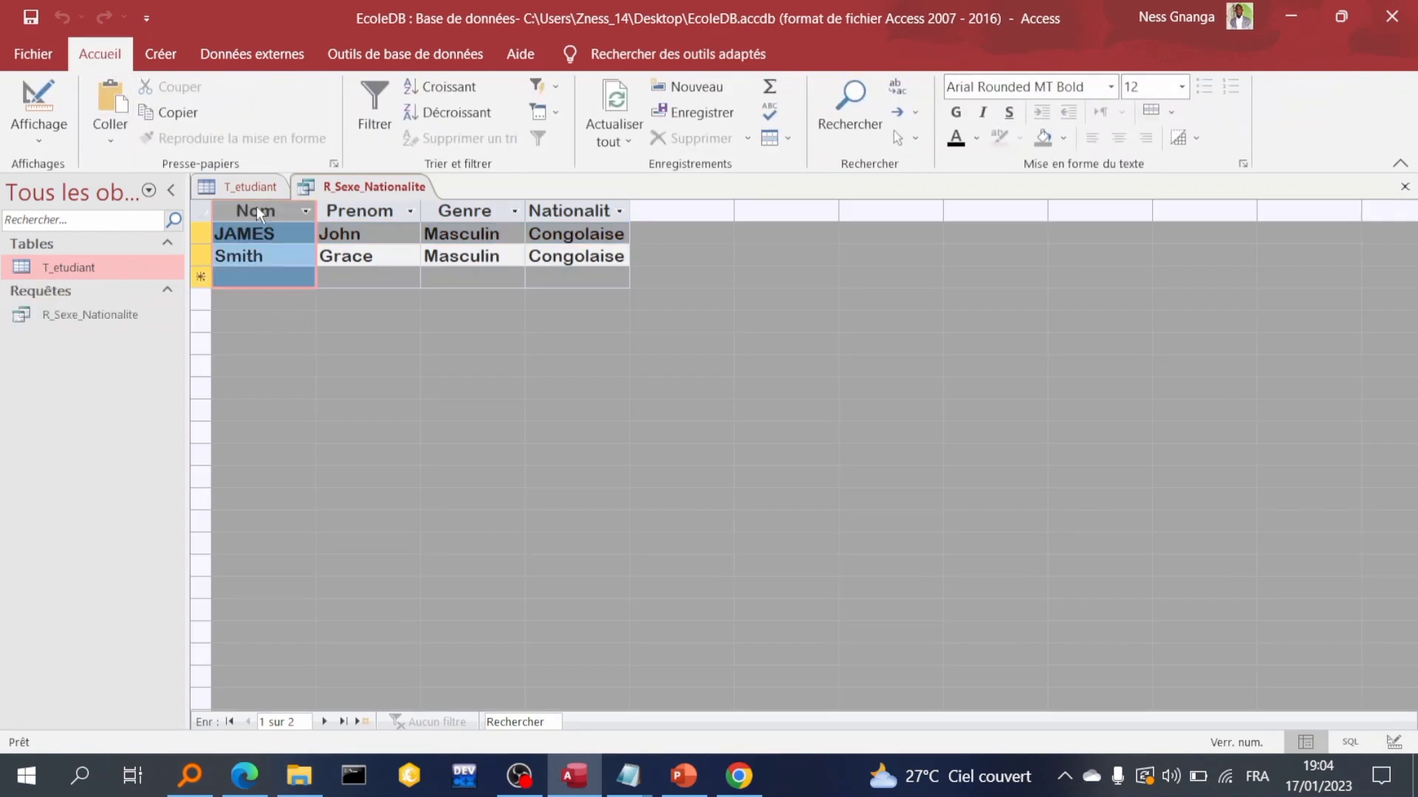
{"action": "left_click", "coordinate": [383, 209]}
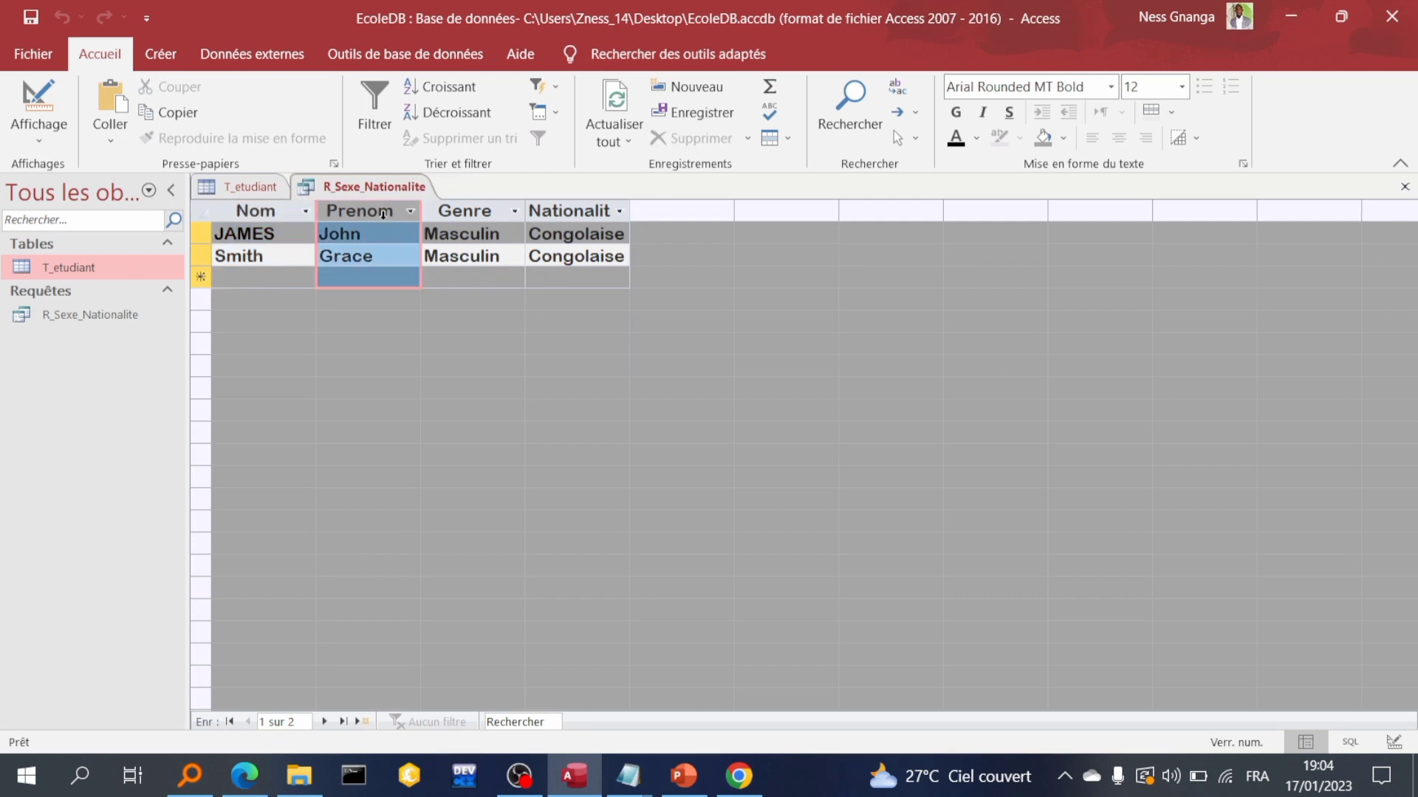
{"action": "left_click", "coordinate": [481, 214]}
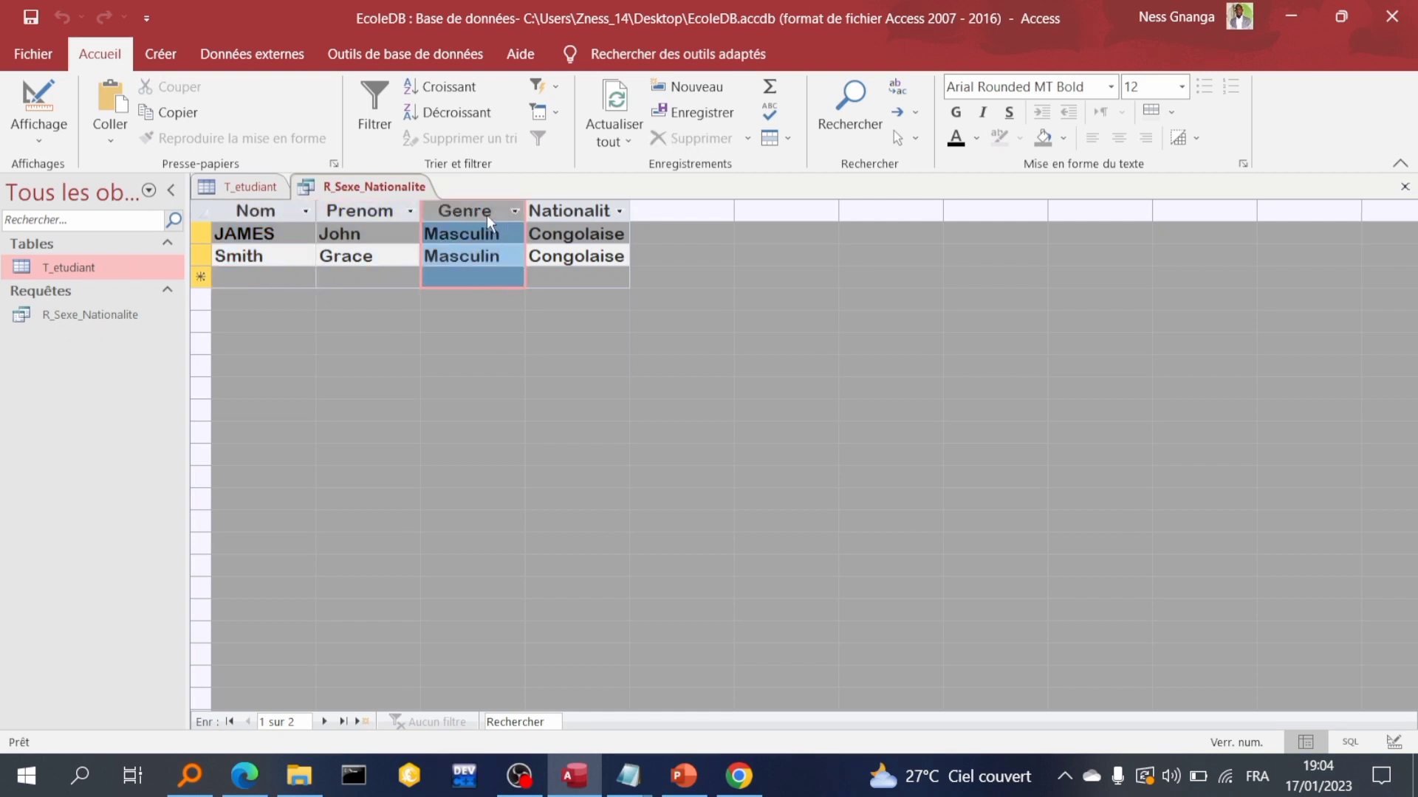
{"action": "left_click", "coordinate": [571, 214]}
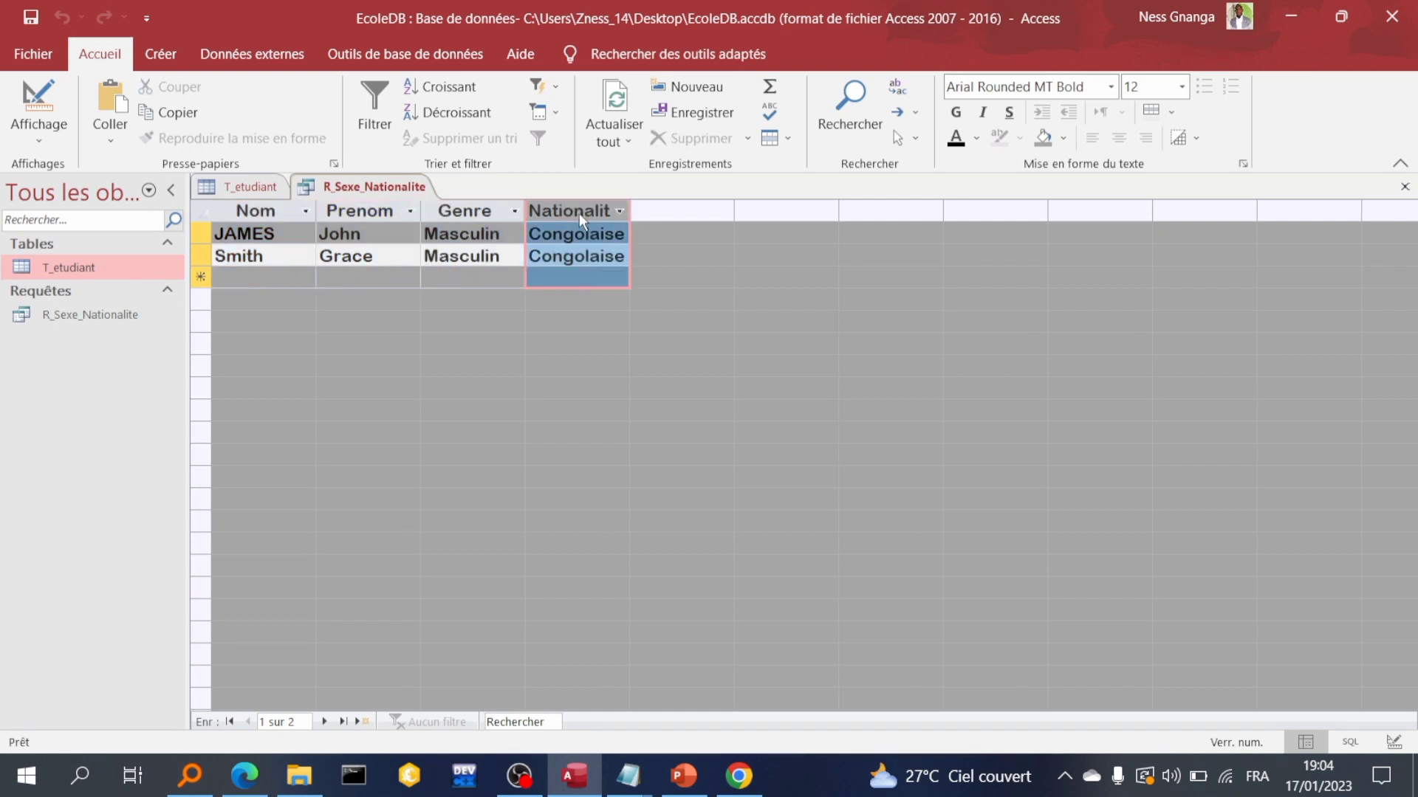
- Start a fourth record in the T_etudiant table and fill in the student's last name and first name
{"action": "left_click", "coordinate": [238, 194]}
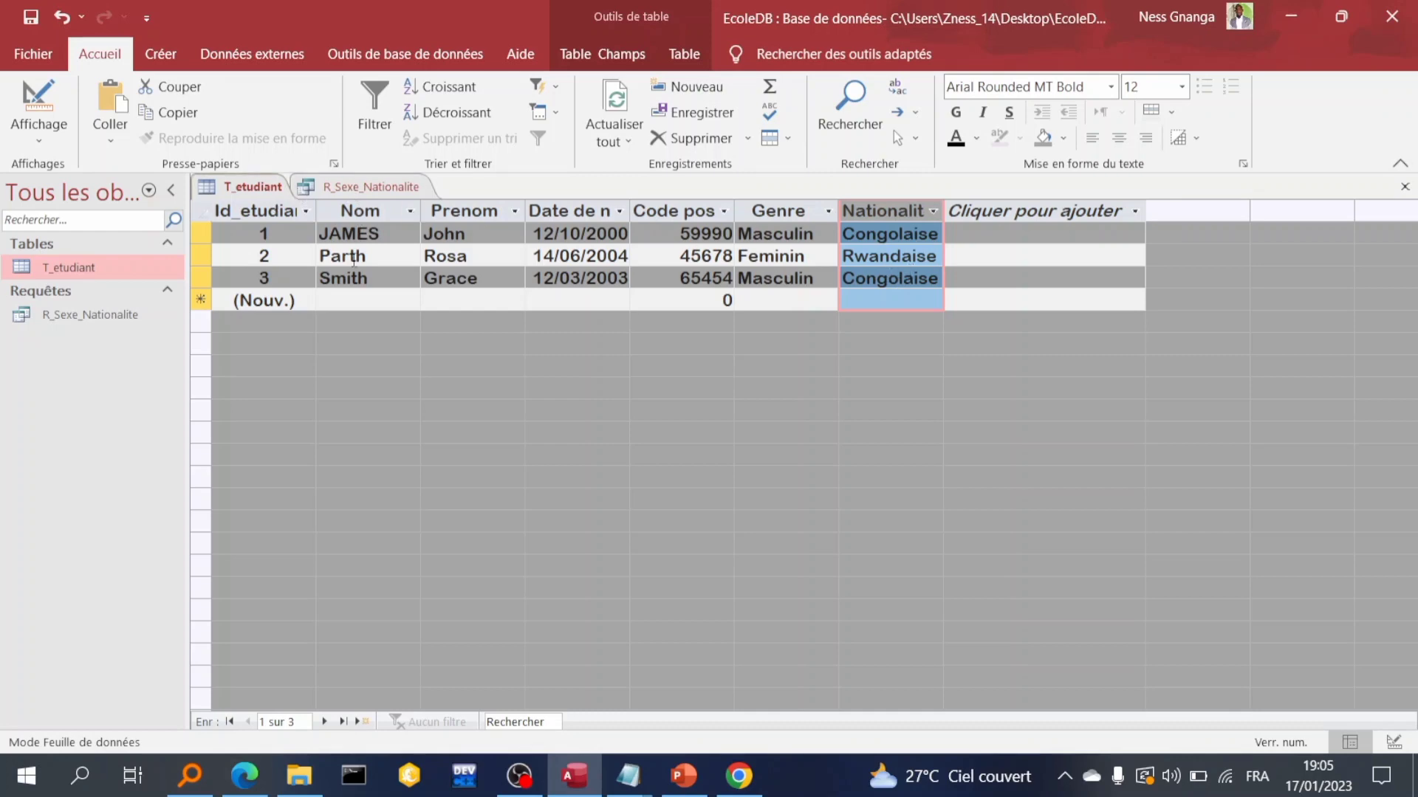
{"action": "left_click", "coordinate": [345, 301]}
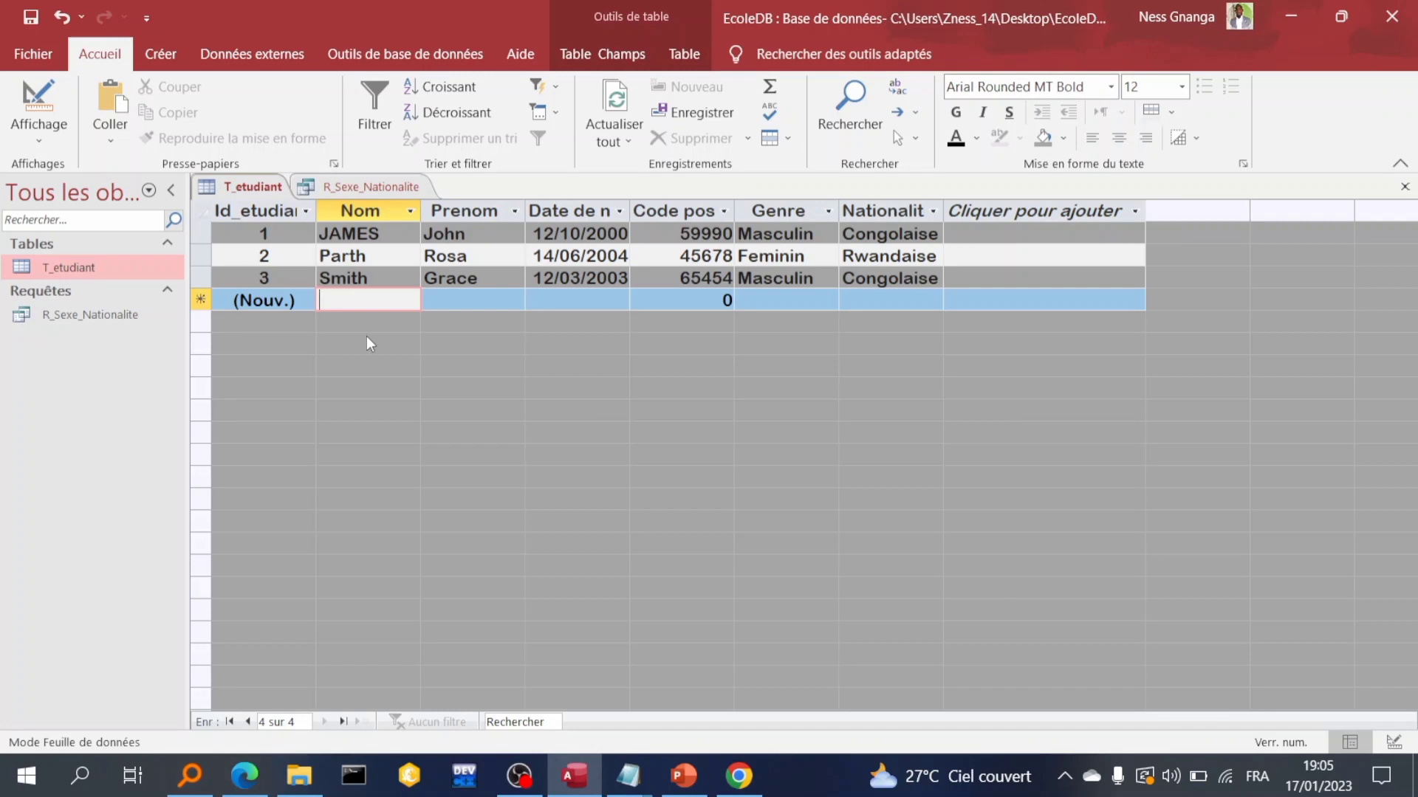
{"action": "type", "text": "S"}
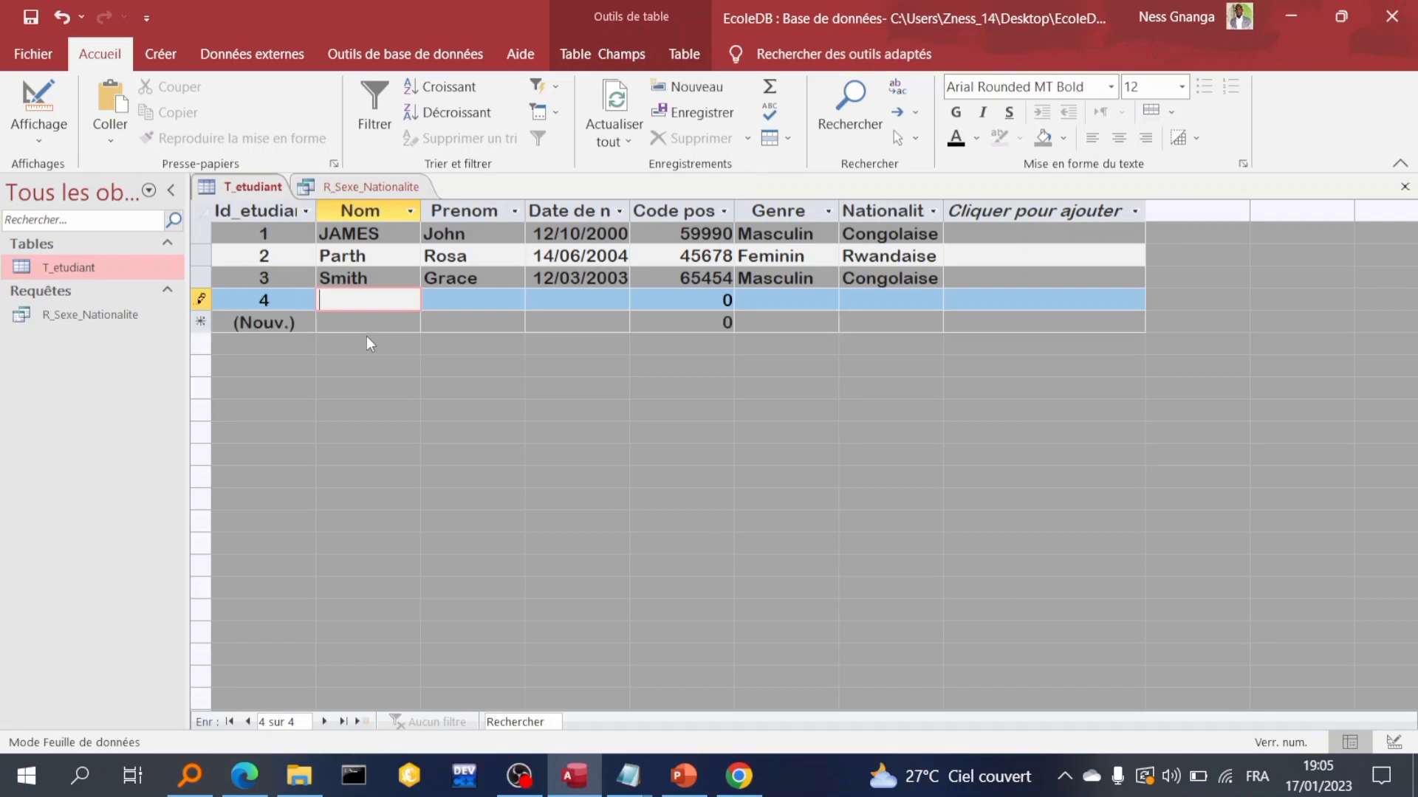
{"action": "type", "text": "Ara"}
{"action": "key", "text": "Tab"}
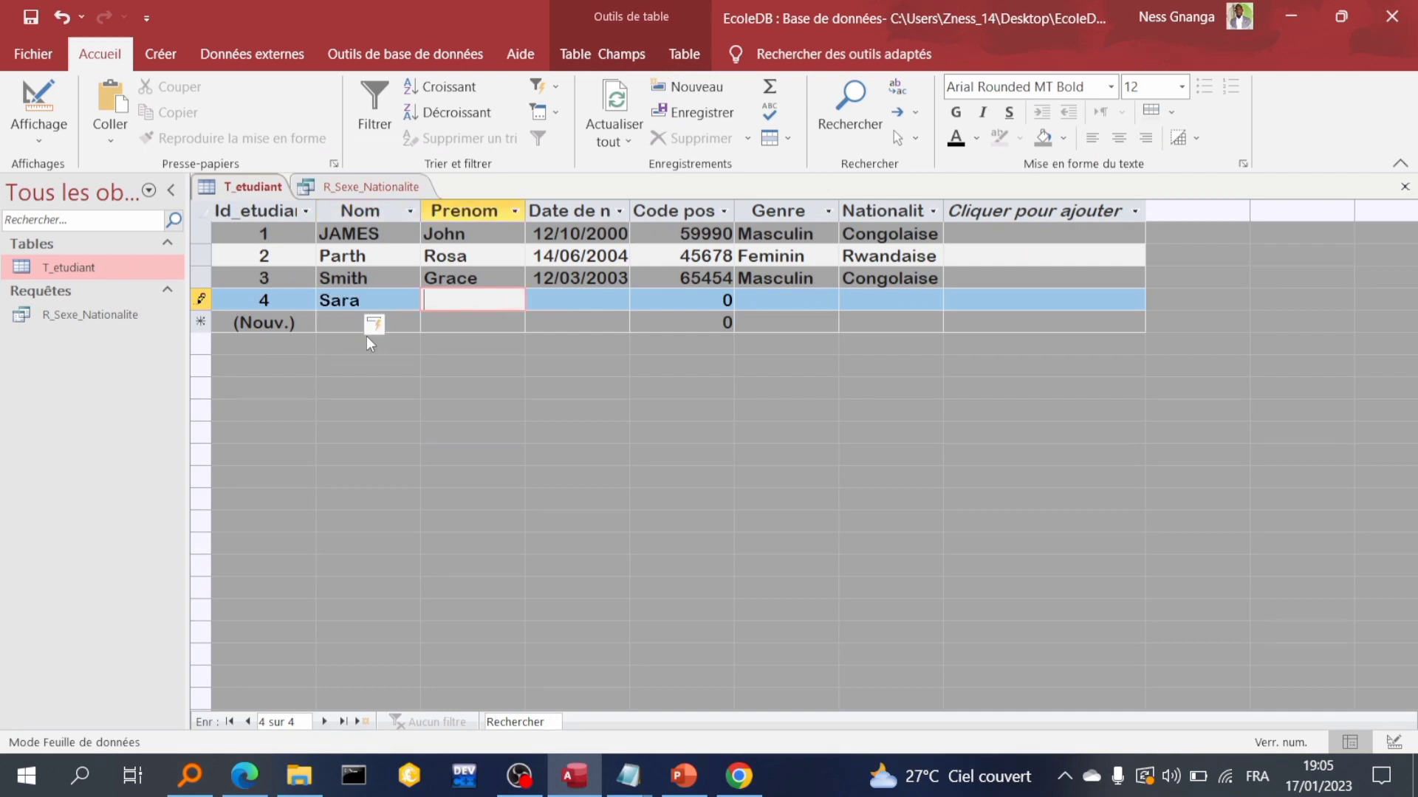
{"action": "type", "text": "Janne"}
{"action": "key", "text": "Left"}
{"action": "key", "text": "Left"}
{"action": "type", "text": "e"}
{"action": "key", "text": "Tab"}
{"action": "key", "text": "Tab"}
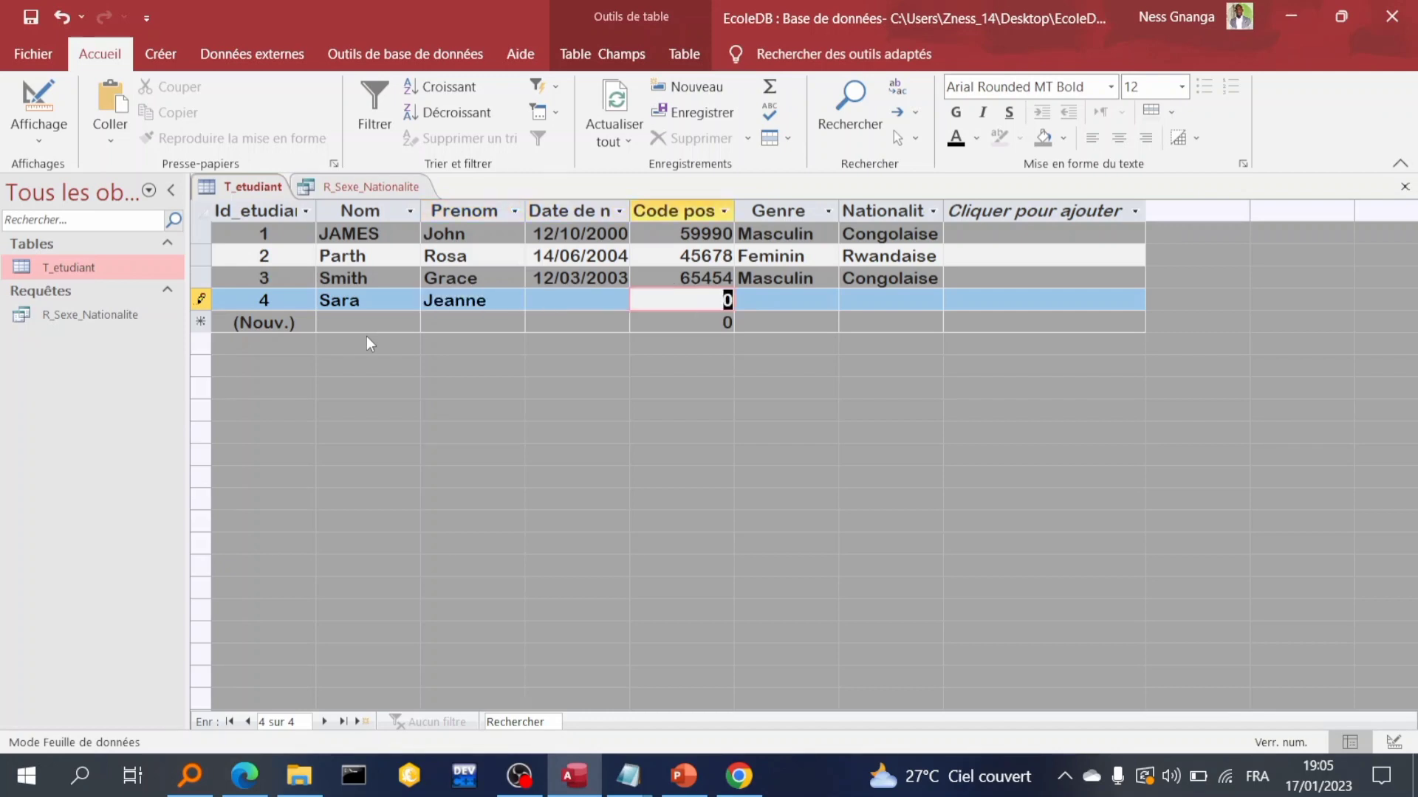
- Pick today's date as record 4's date of birth and enter its postal code
{"action": "left_click", "coordinate": [616, 305]}
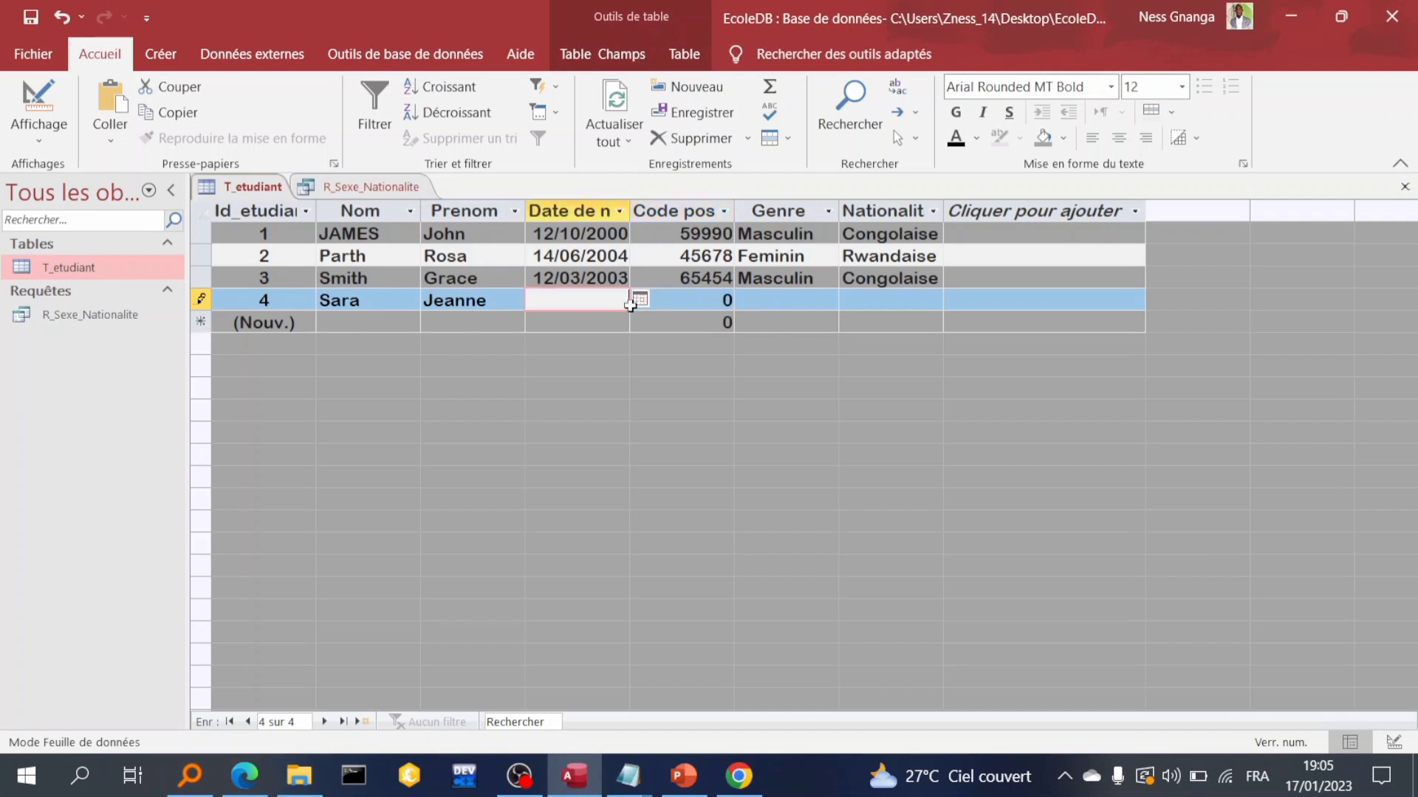
{"action": "left_click", "coordinate": [640, 299]}
{"action": "left_click", "coordinate": [519, 417]}
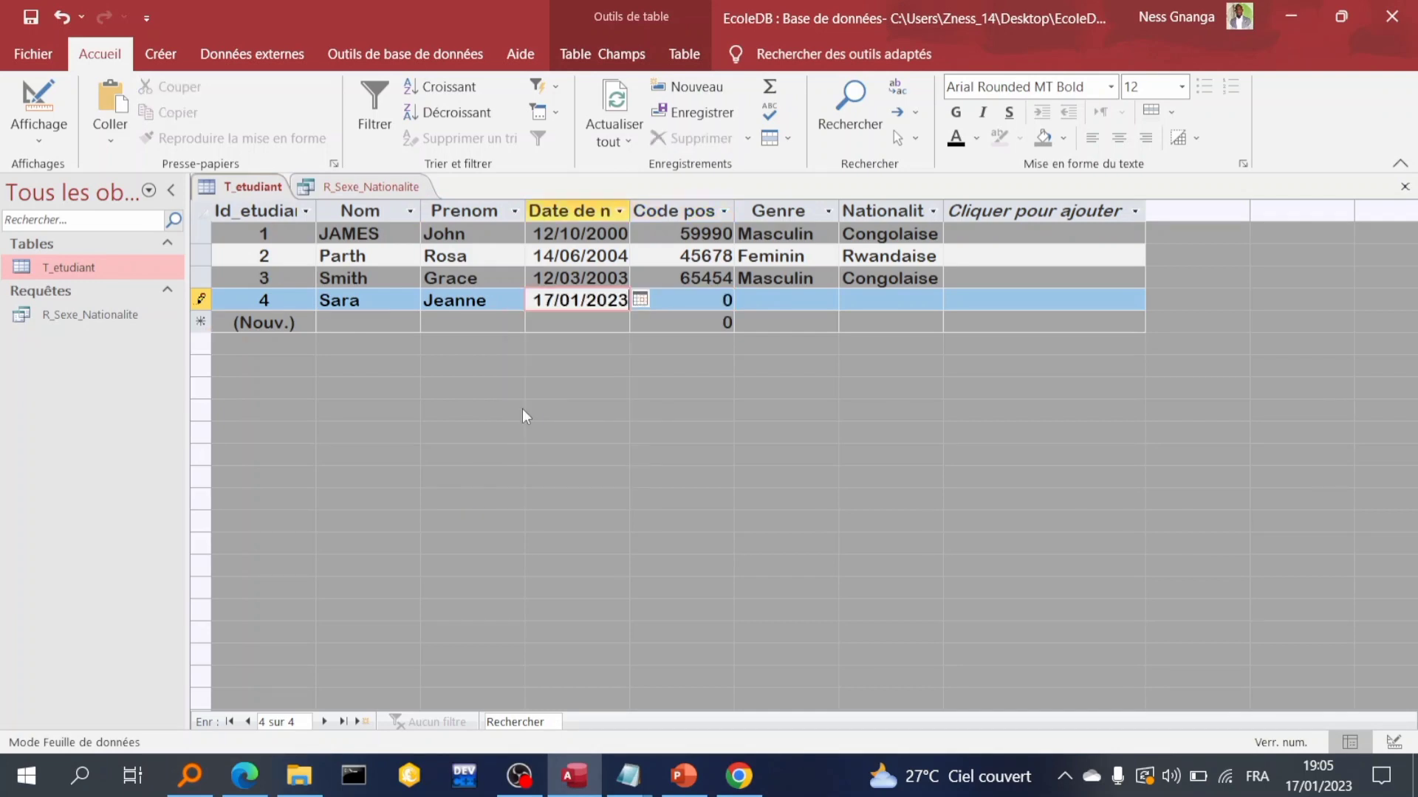
{"action": "left_click", "coordinate": [709, 305]}
{"action": "key", "text": "Caps_Lock"}
{"action": "type", "text": "6733"}
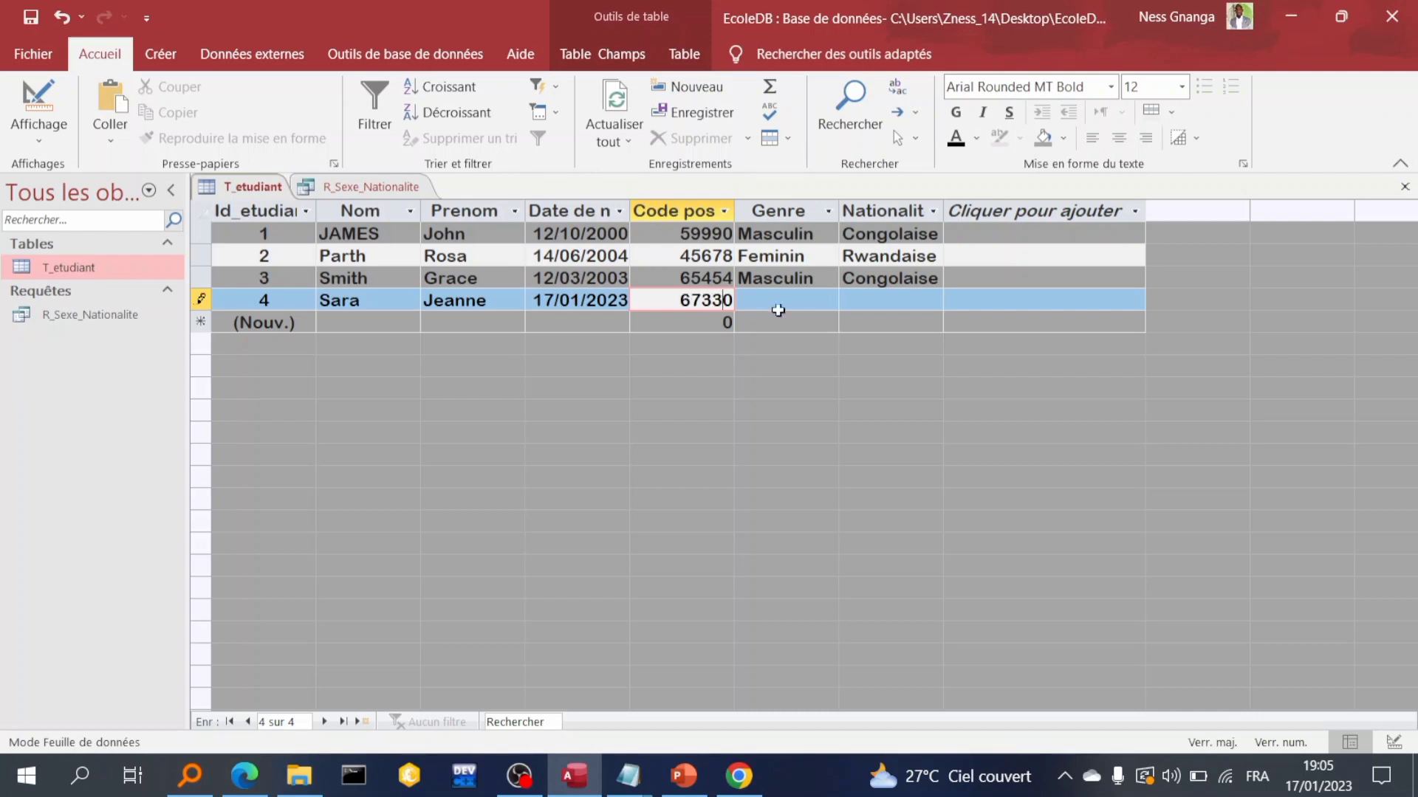
- Complete record 4 with Genre Feminin and Nationalité Congolaise, copying the values from existing records, and save the table
{"action": "left_click", "coordinate": [814, 308]}
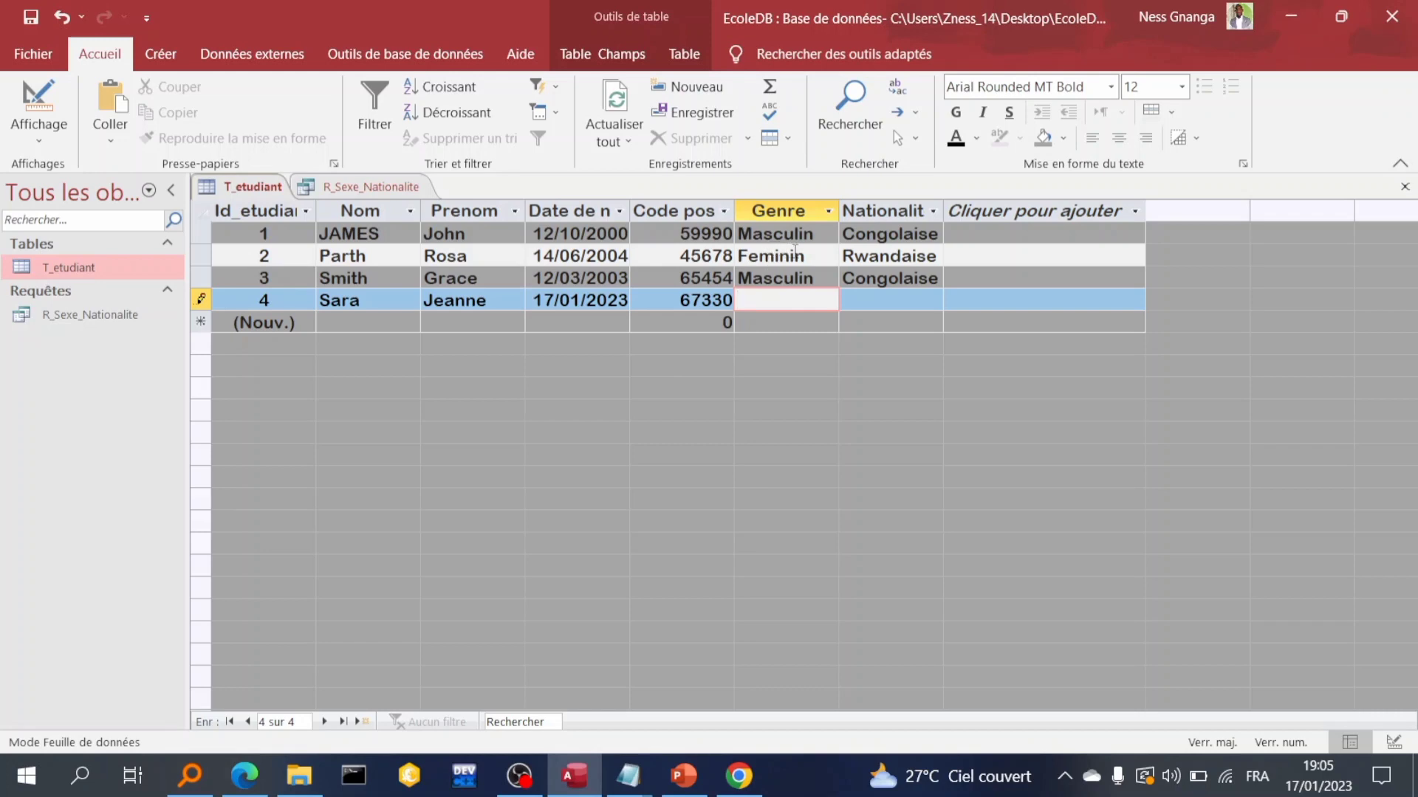
{"action": "left_click_drag", "start_coordinate": [807, 256], "coordinate": [729, 252]}
{"action": "key", "text": "ctrl+c"}
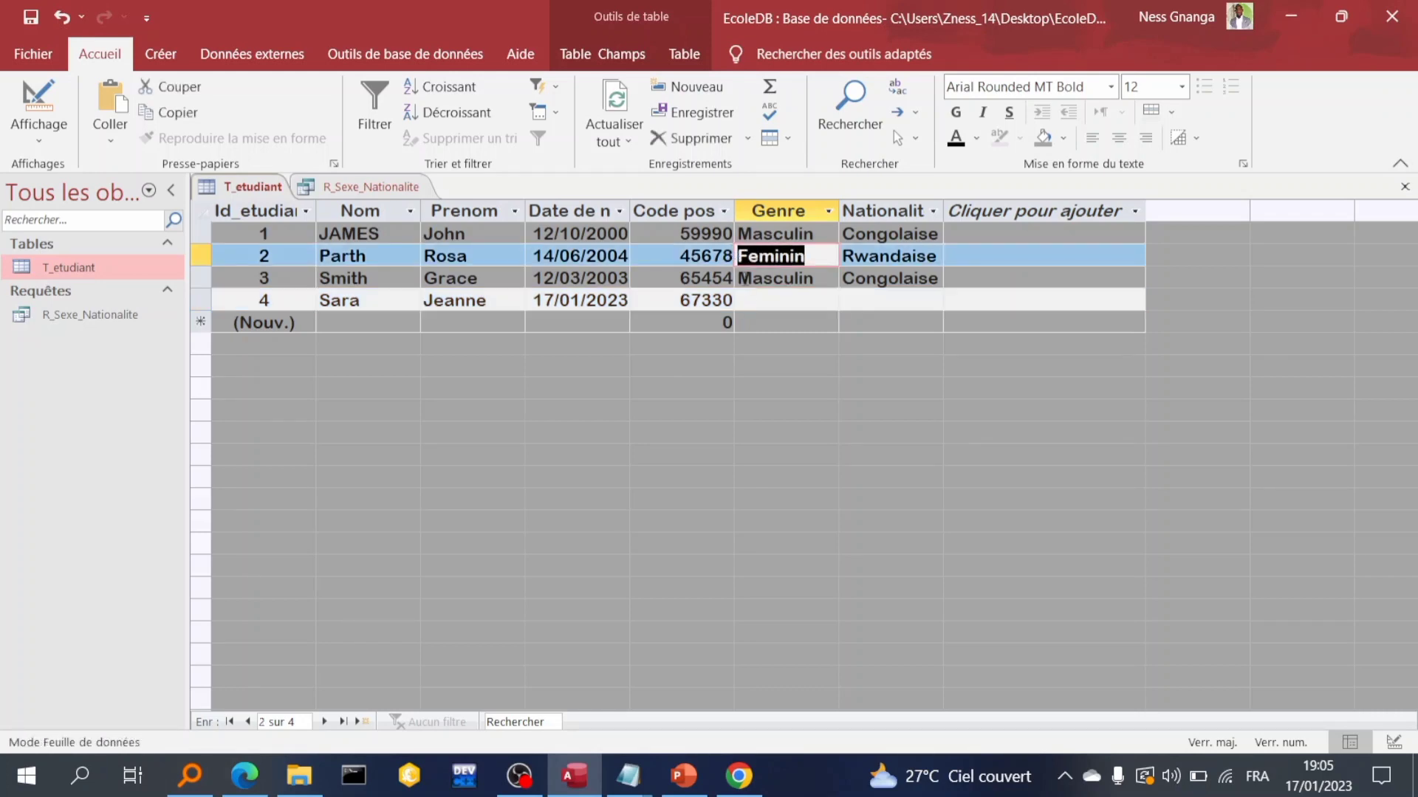
{"action": "left_click", "coordinate": [761, 299]}
{"action": "key", "text": "ctrl+v"}
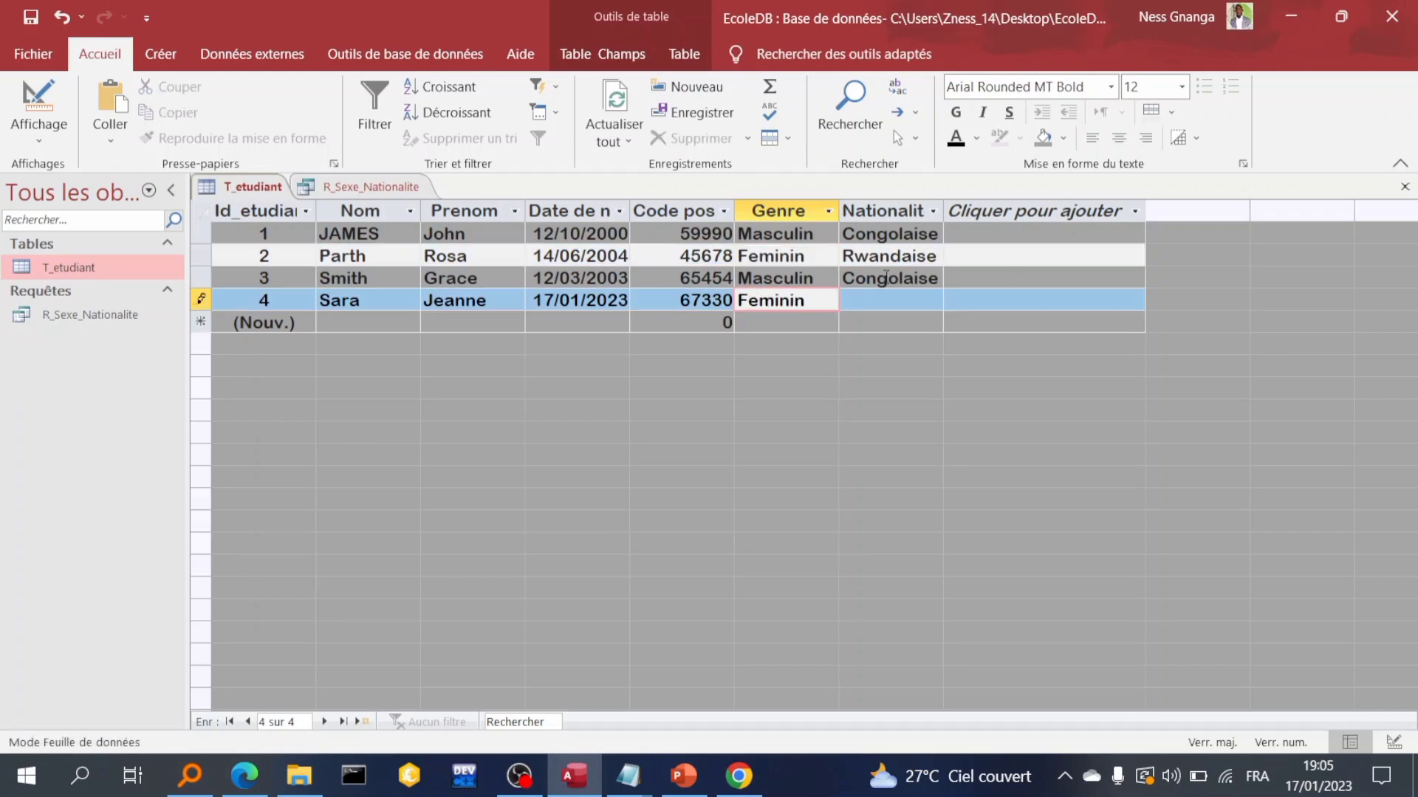
{"action": "left_click", "coordinate": [893, 301]}
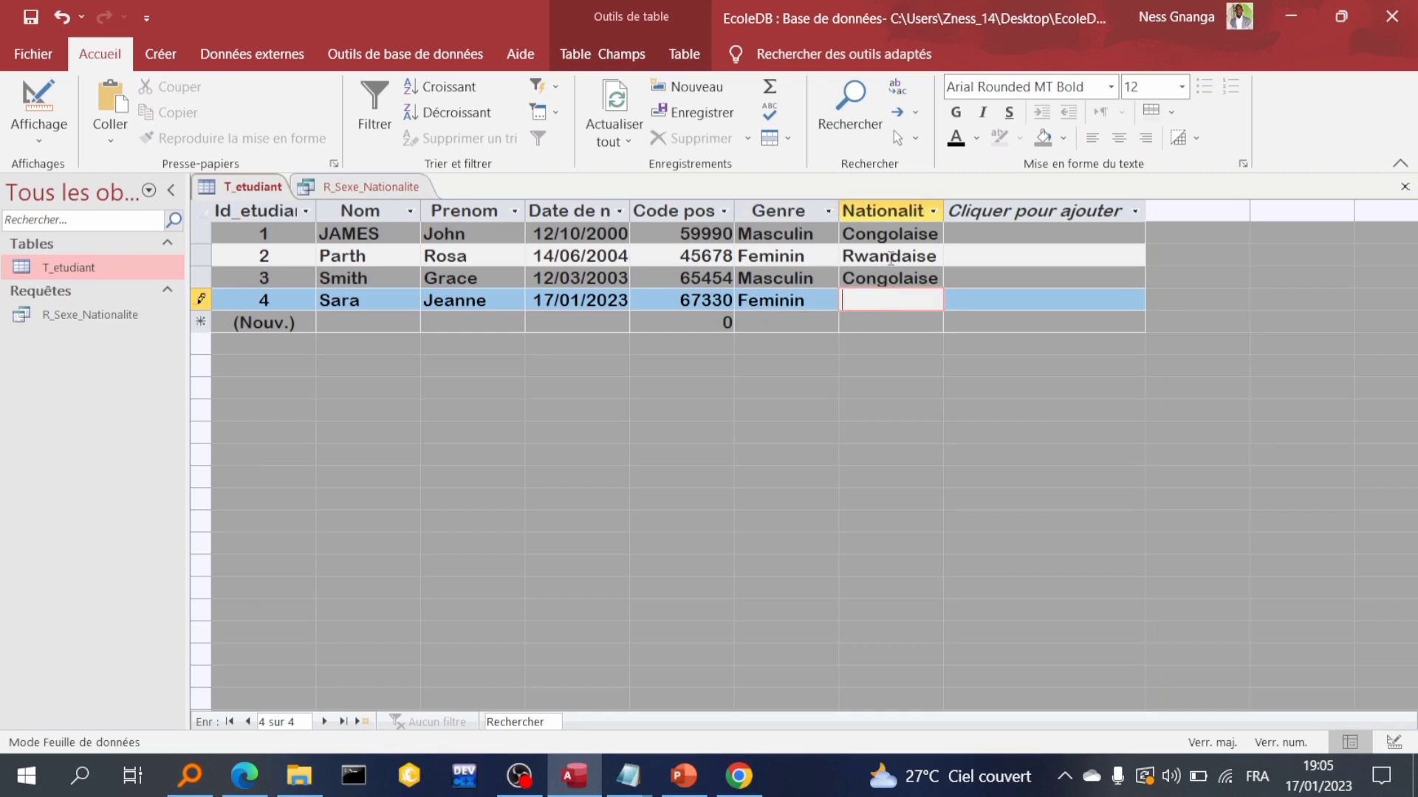
{"action": "left_click_drag", "start_coordinate": [938, 278], "coordinate": [817, 291]}
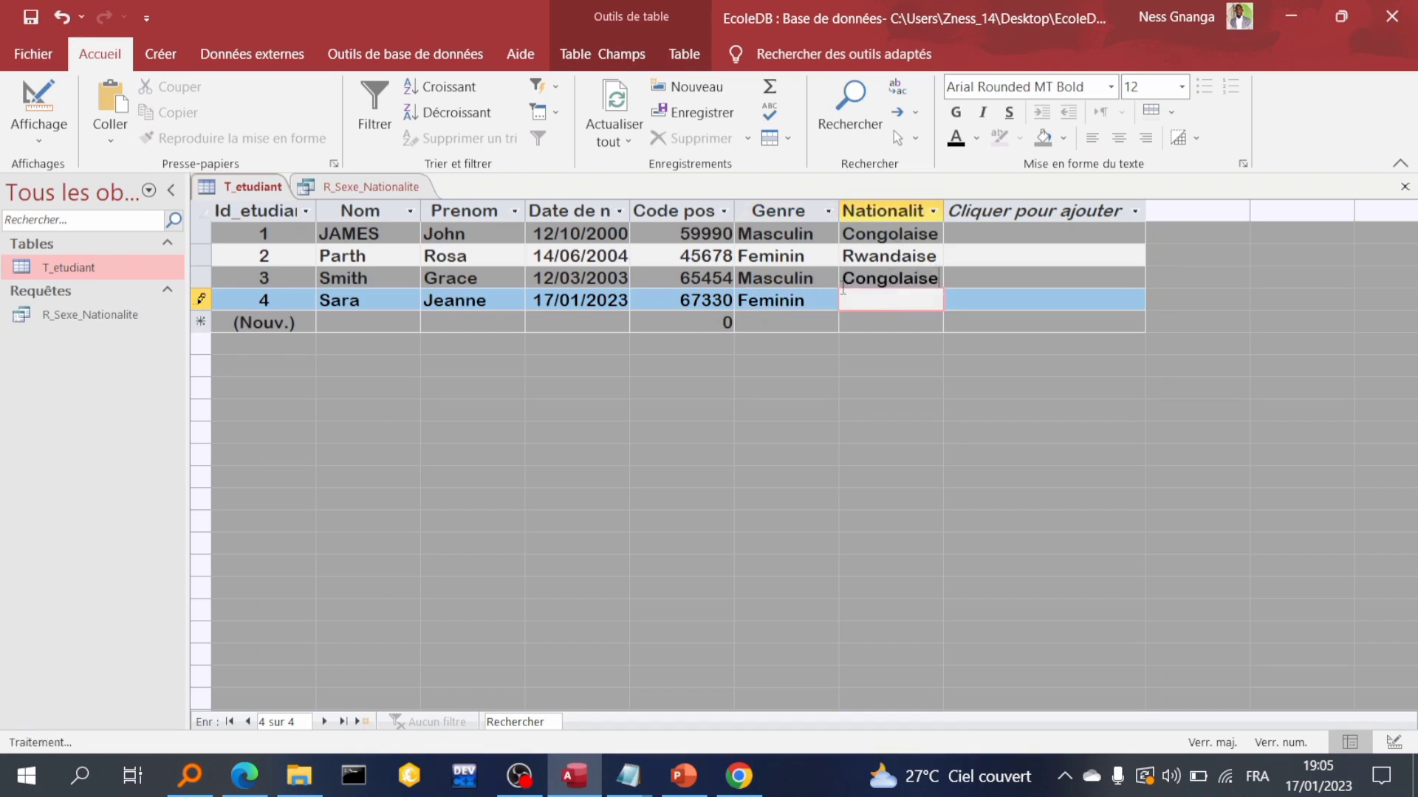
{"action": "left_click", "coordinate": [853, 296]}
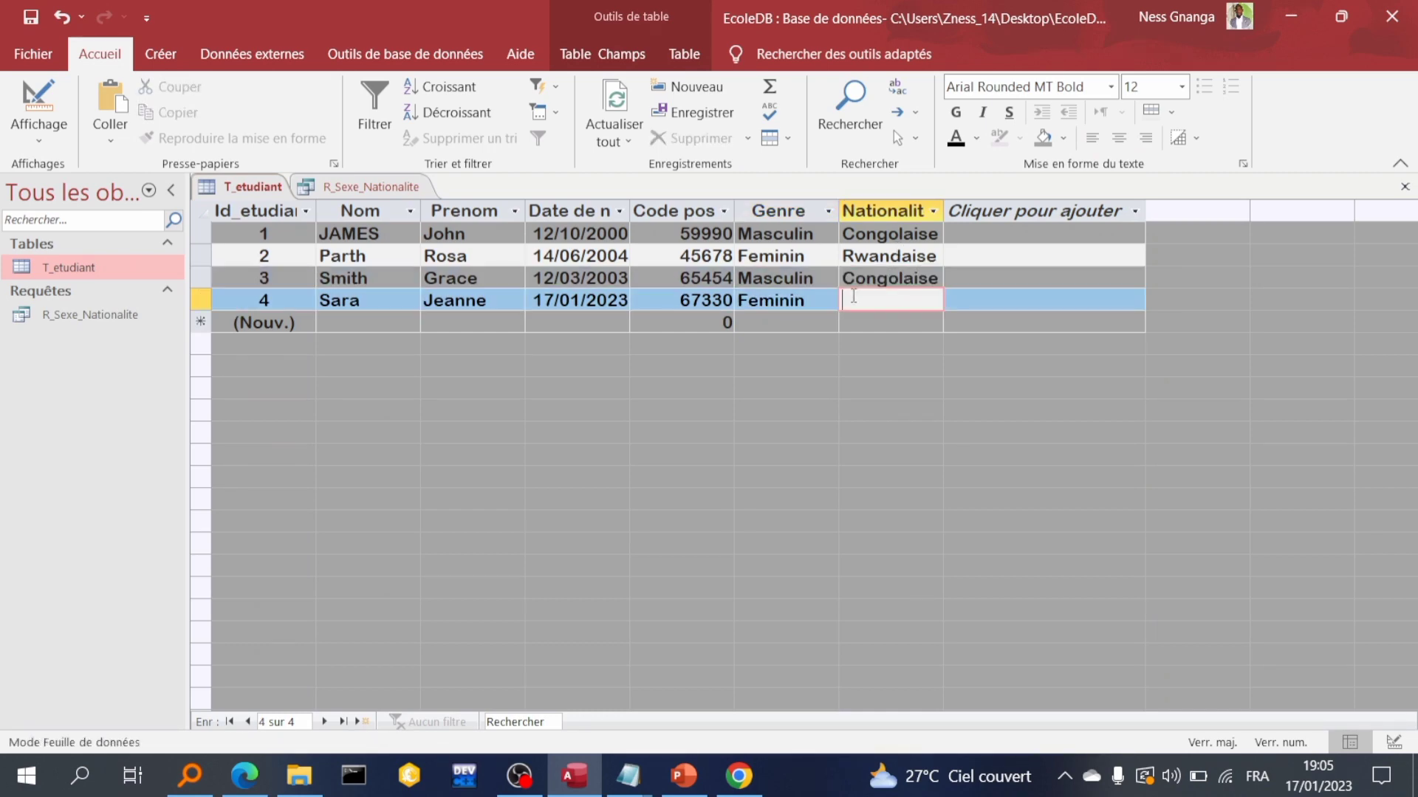
{"action": "key", "text": "ctrl+v"}
{"action": "key", "text": "ctrl+s"}
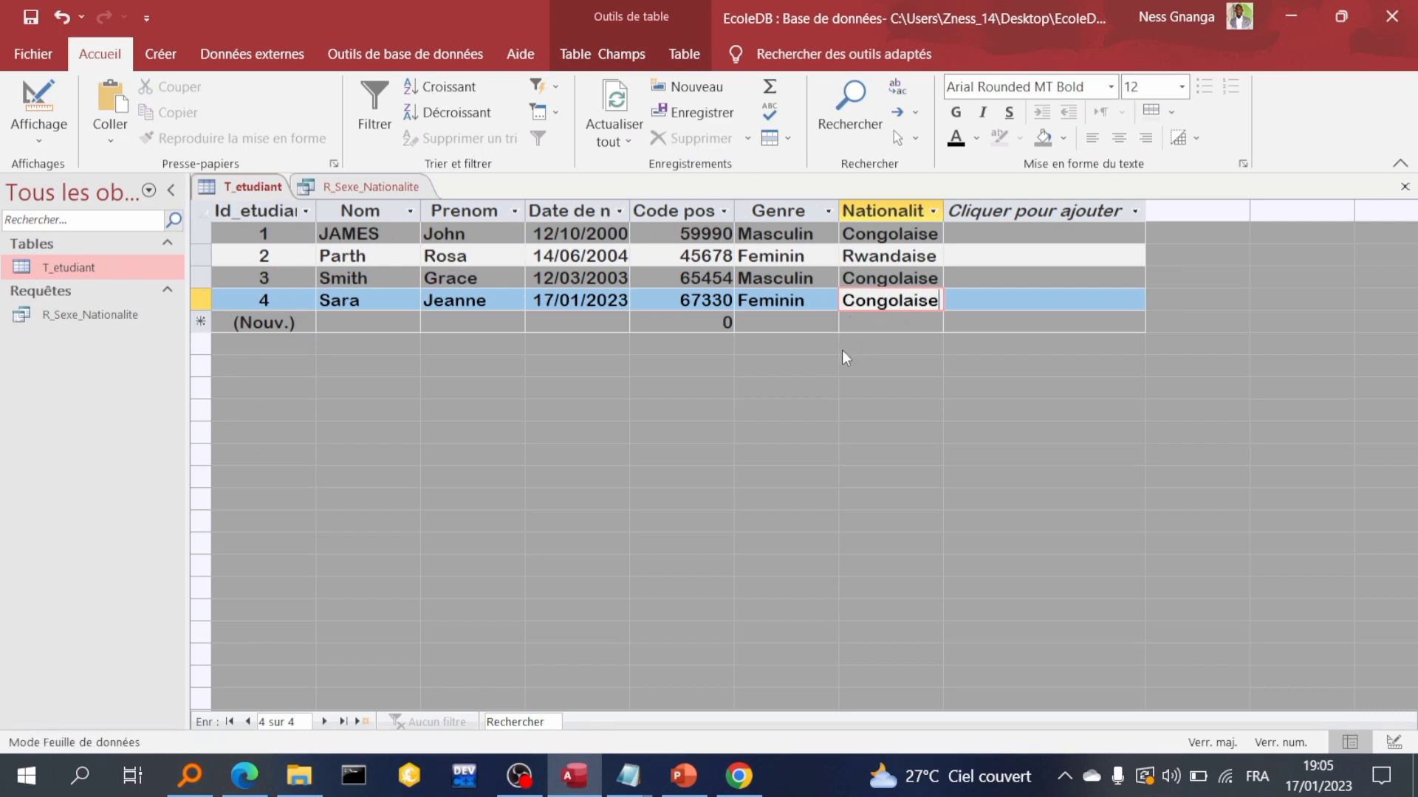
- Refresh the T_etudiant table and the R_Sexe_Nationalite results to check whether the new record is selected
{"action": "left_click", "coordinate": [617, 118]}
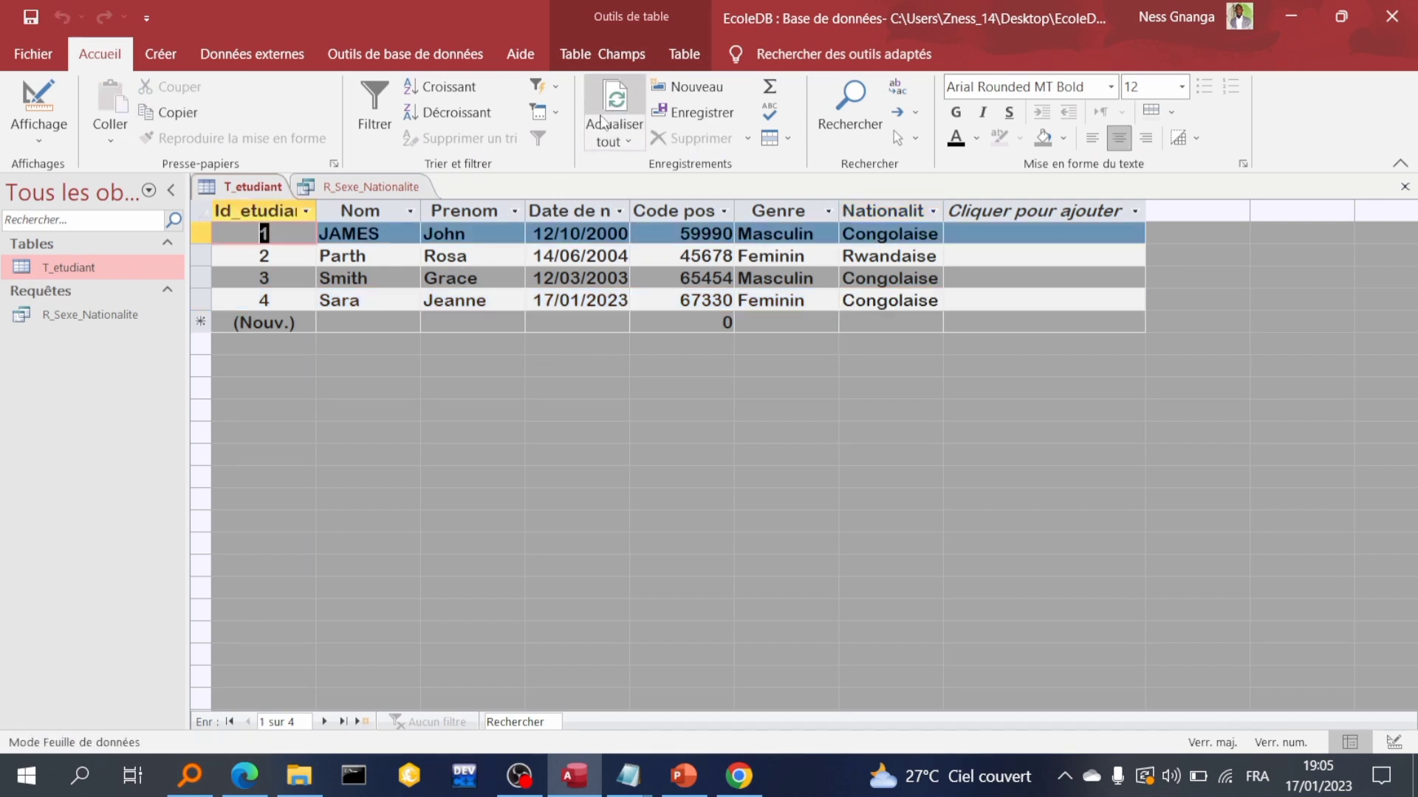
{"action": "left_click", "coordinate": [347, 187]}
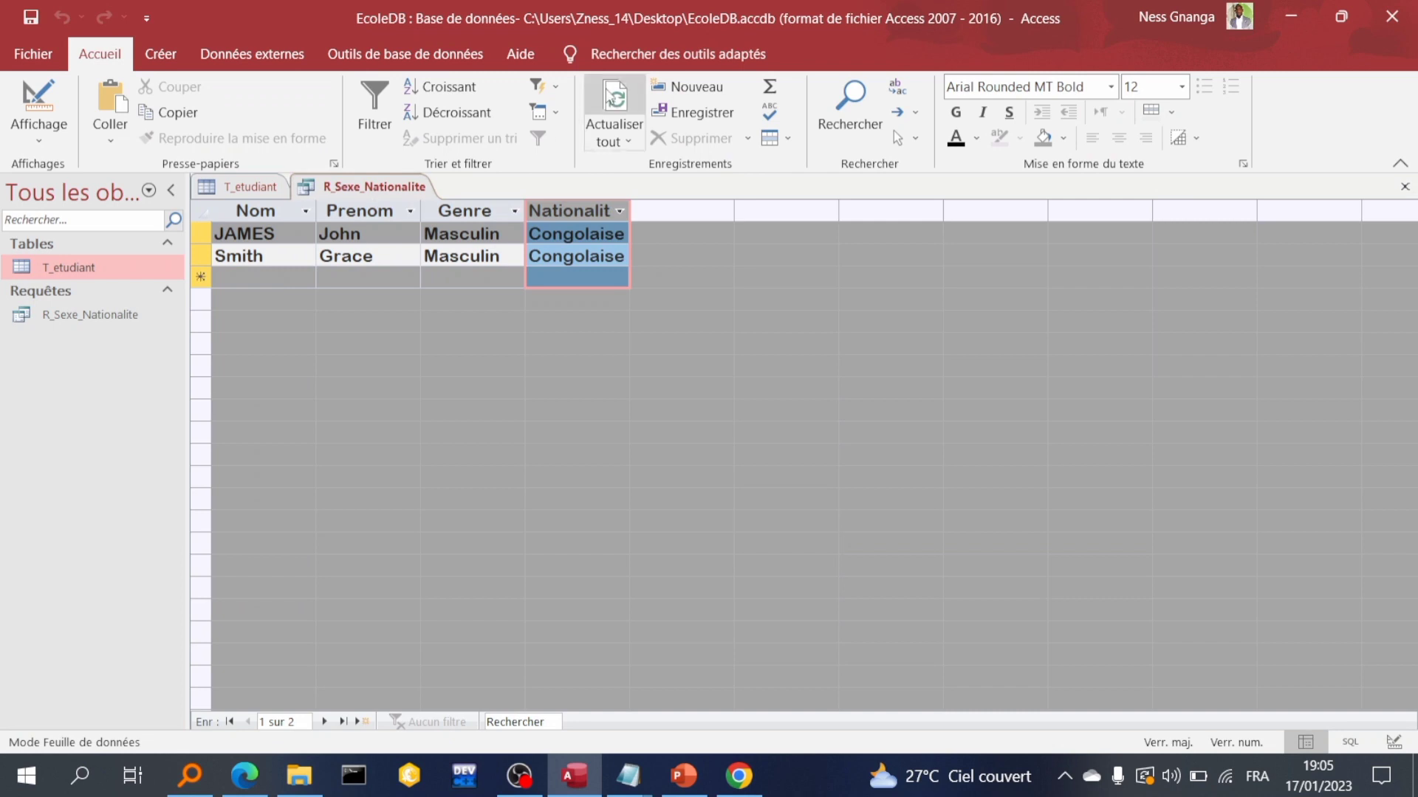
{"action": "left_click", "coordinate": [606, 100]}
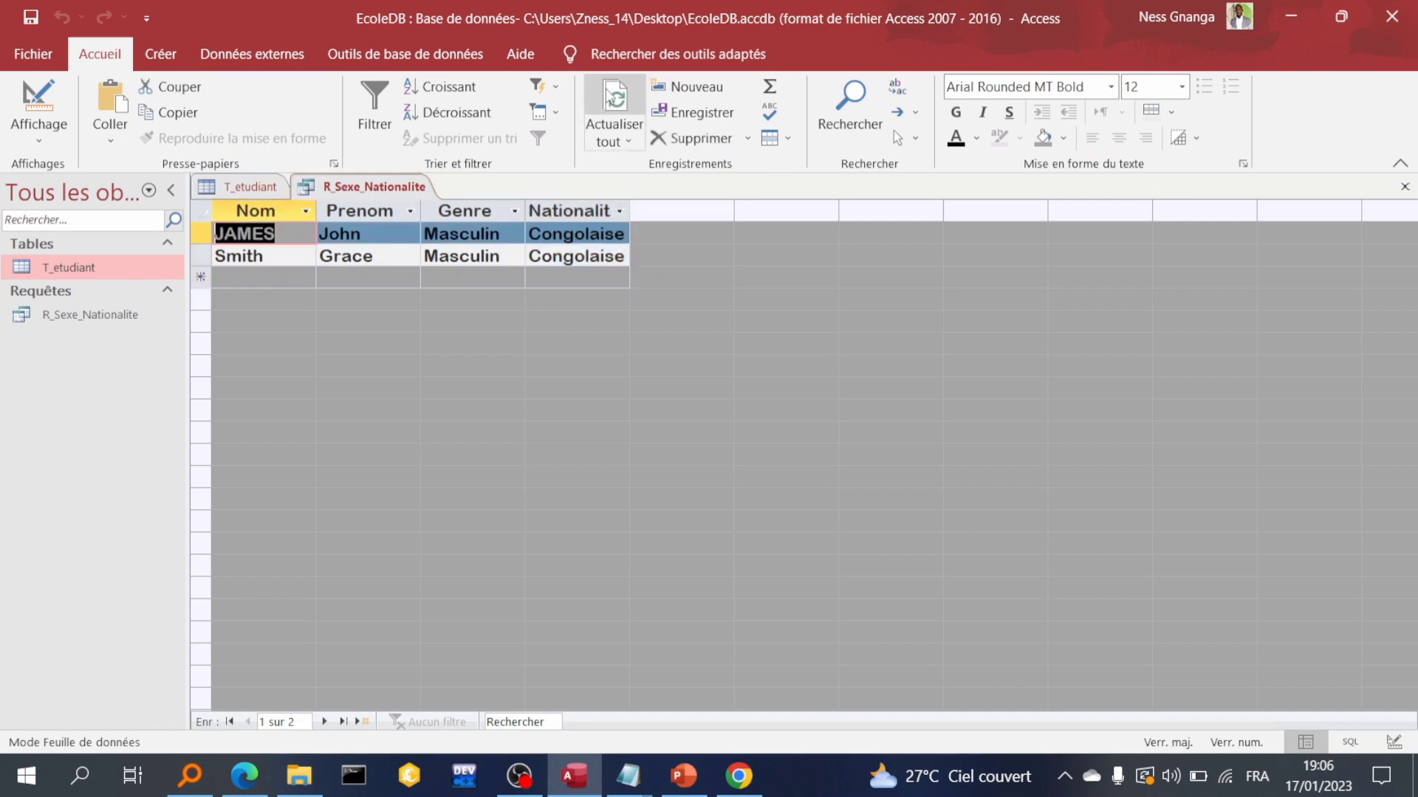
- Replace record 4's Genre in T_etudiant with Masculin, reusing the value from record 3
{"action": "left_click", "coordinate": [255, 187]}
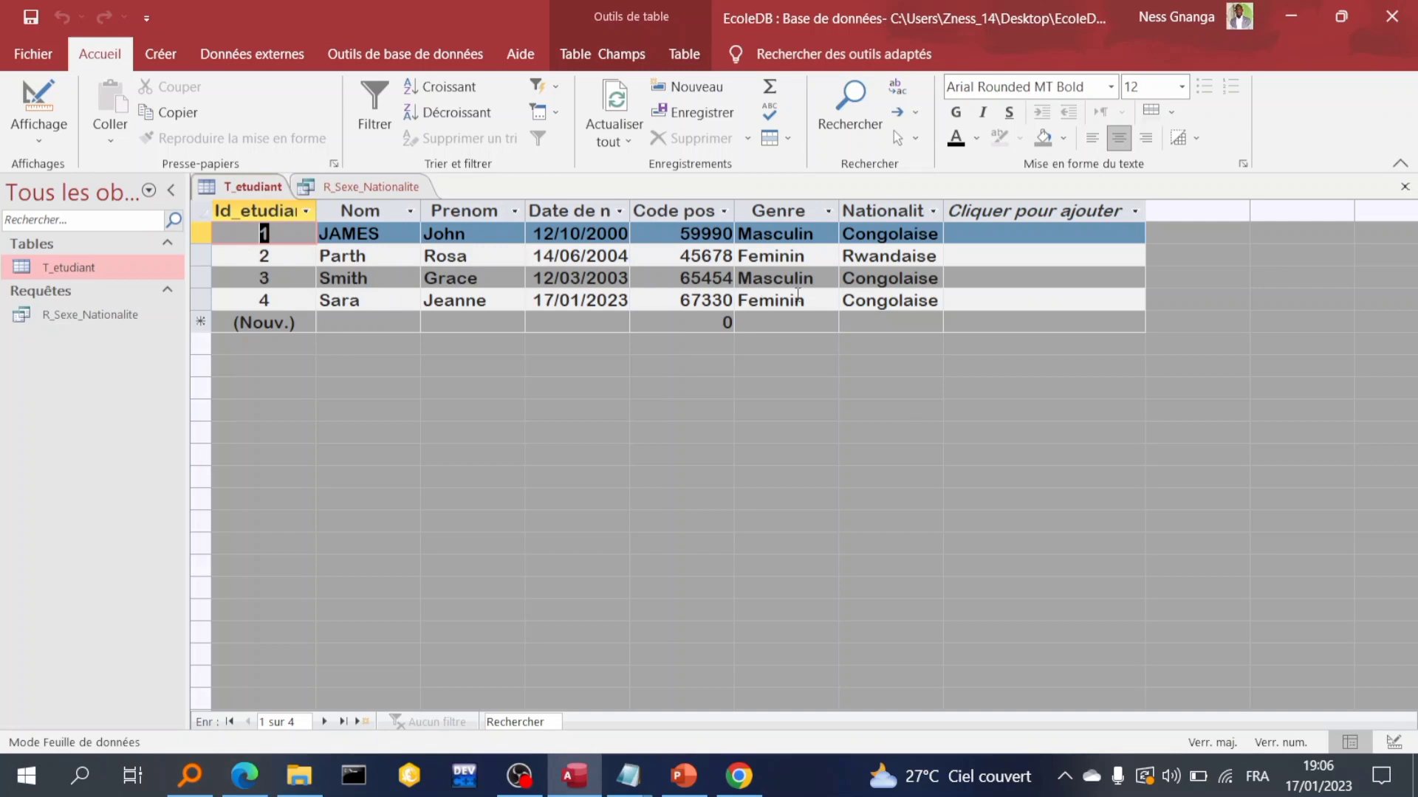
{"action": "left_click_drag", "start_coordinate": [804, 301], "coordinate": [738, 301]}
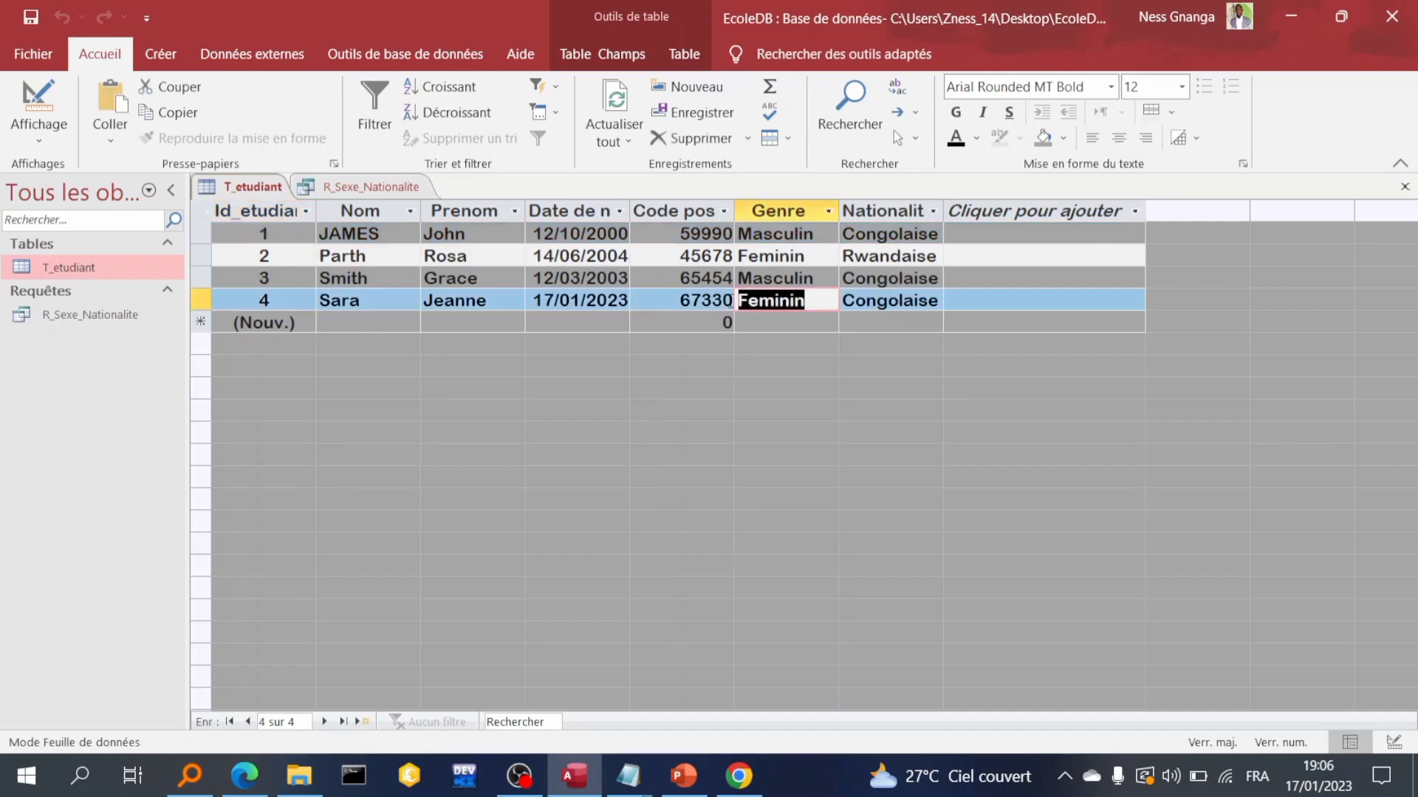
{"action": "key", "text": "Delete"}
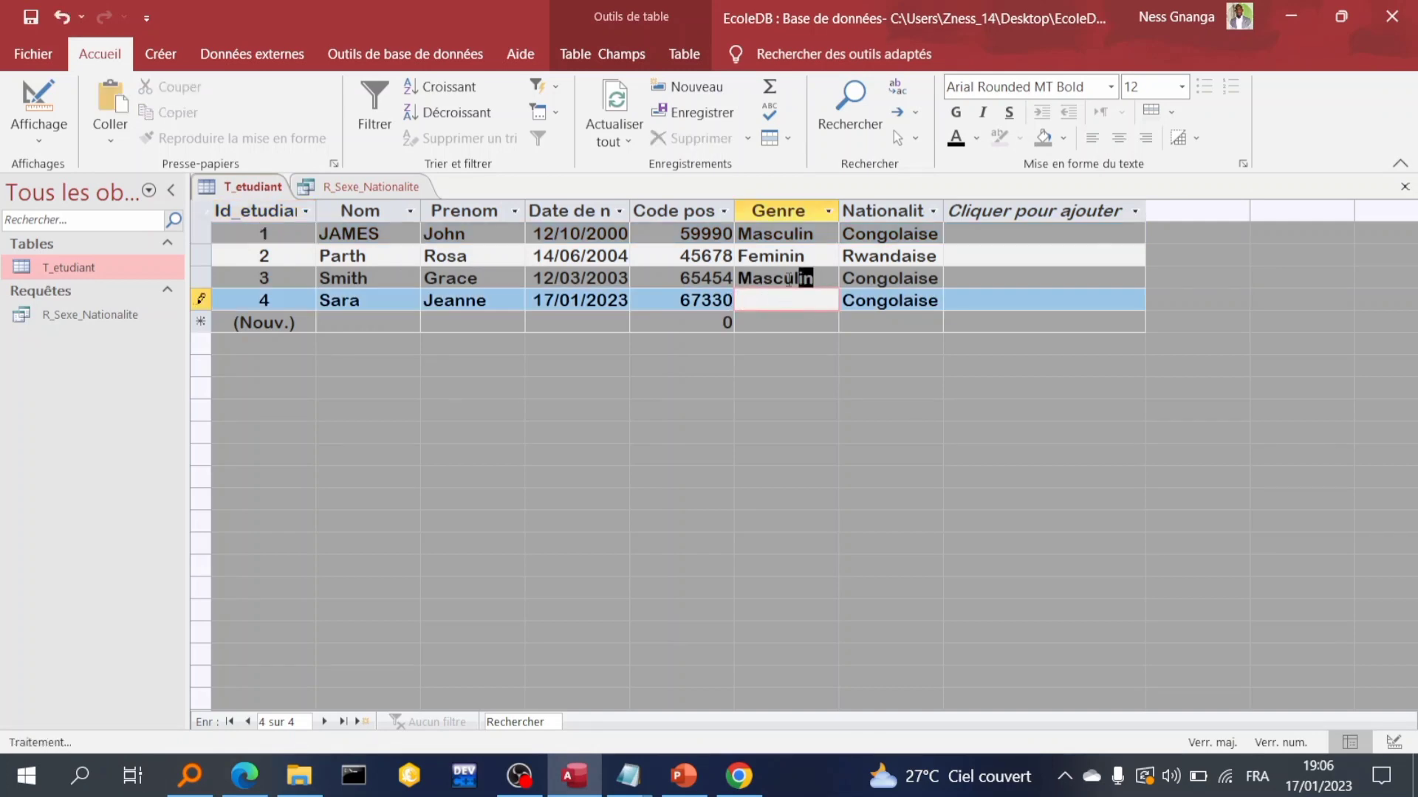
{"action": "key", "text": "Up"}
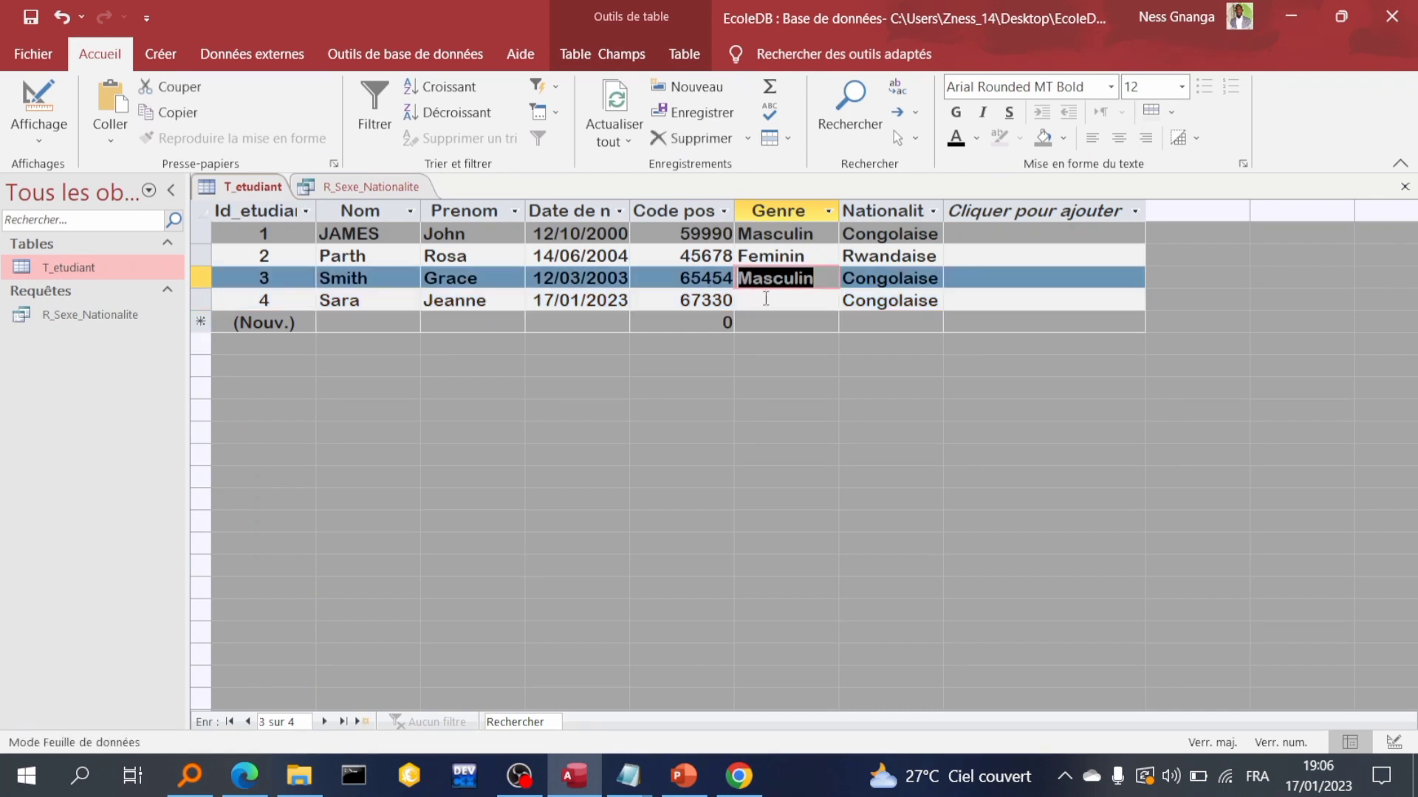
{"action": "left_click", "coordinate": [765, 298]}
{"action": "key", "text": "ctrl+v"}
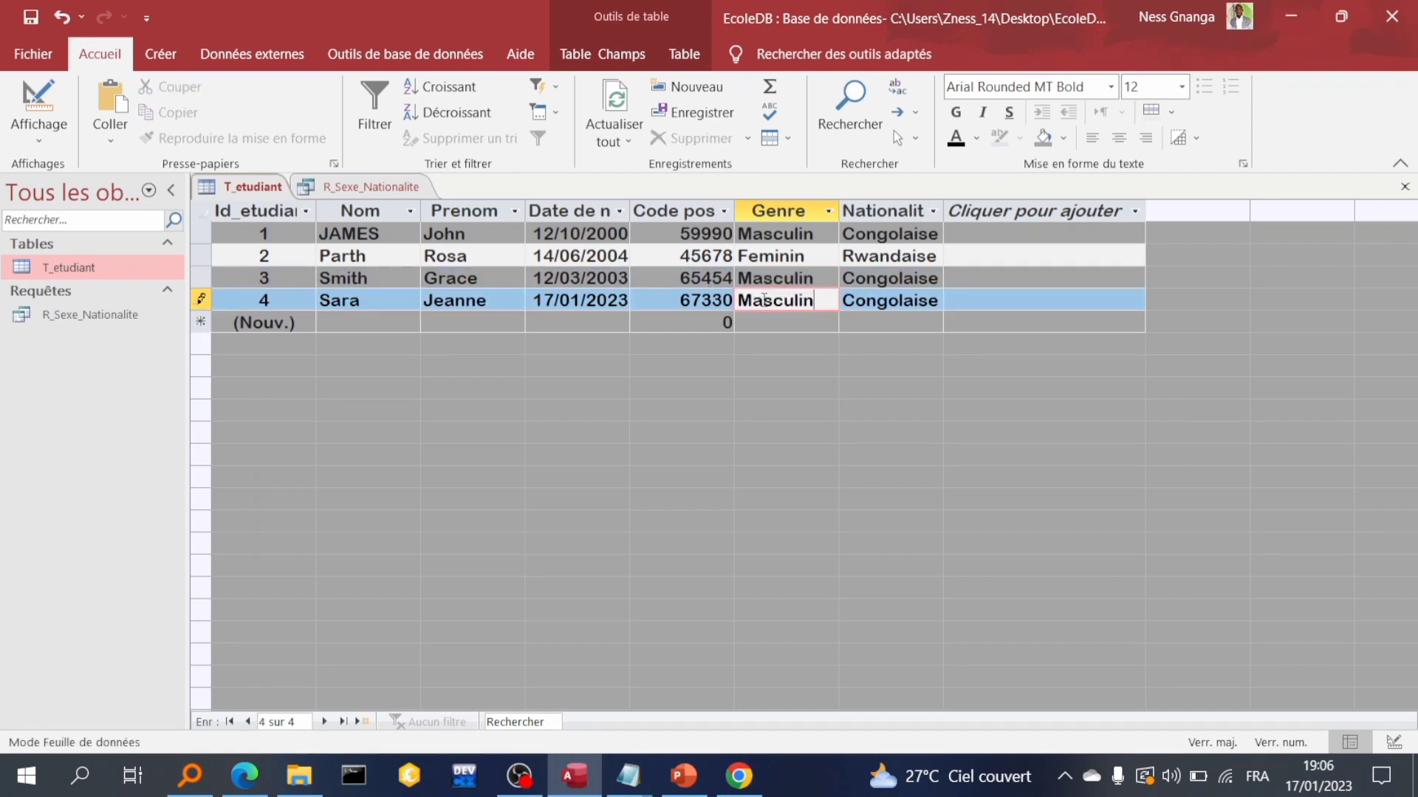
- Refresh T_etudiant and the R_Sexe_Nationalite results again to check the query against the changed Genre
{"action": "left_click", "coordinate": [595, 109]}
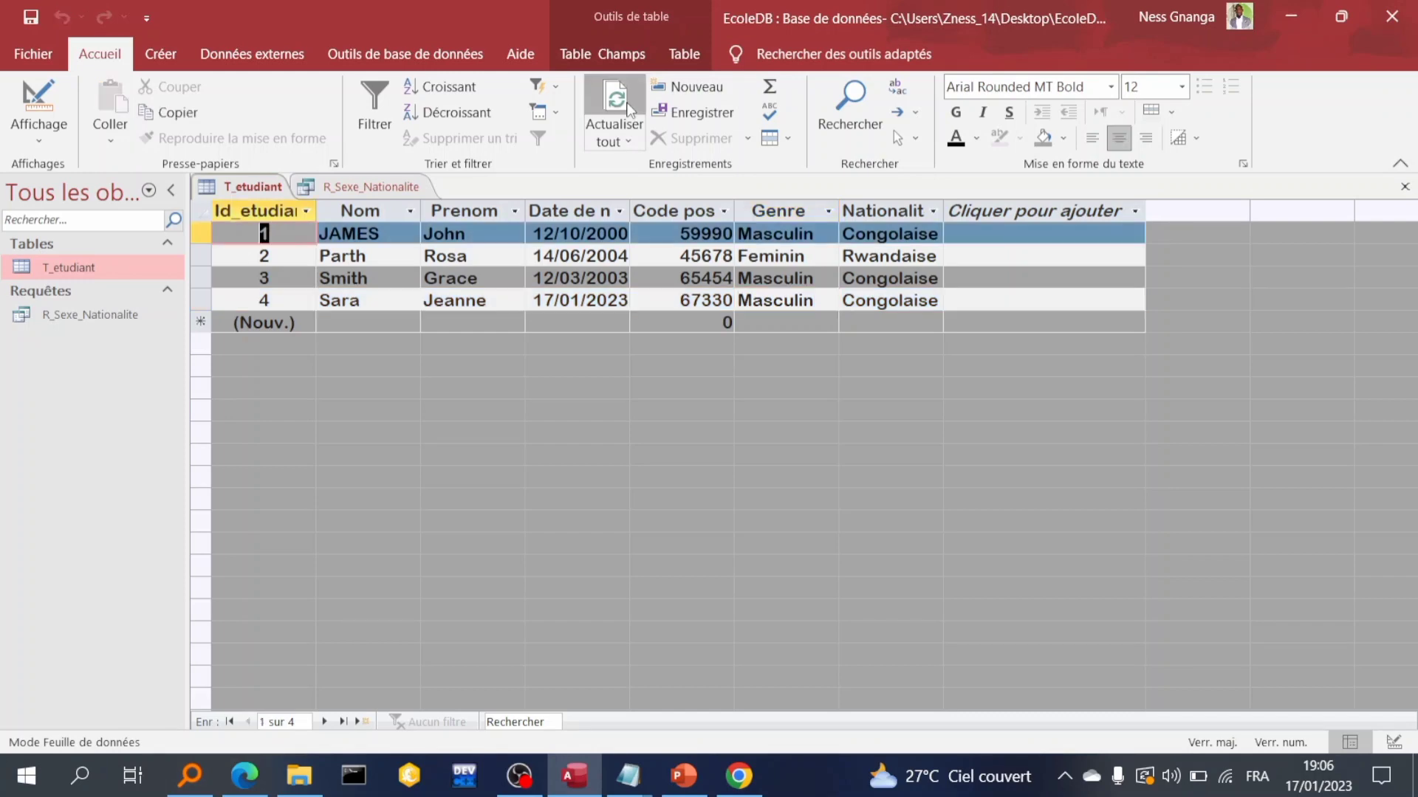
{"action": "left_click", "coordinate": [377, 190]}
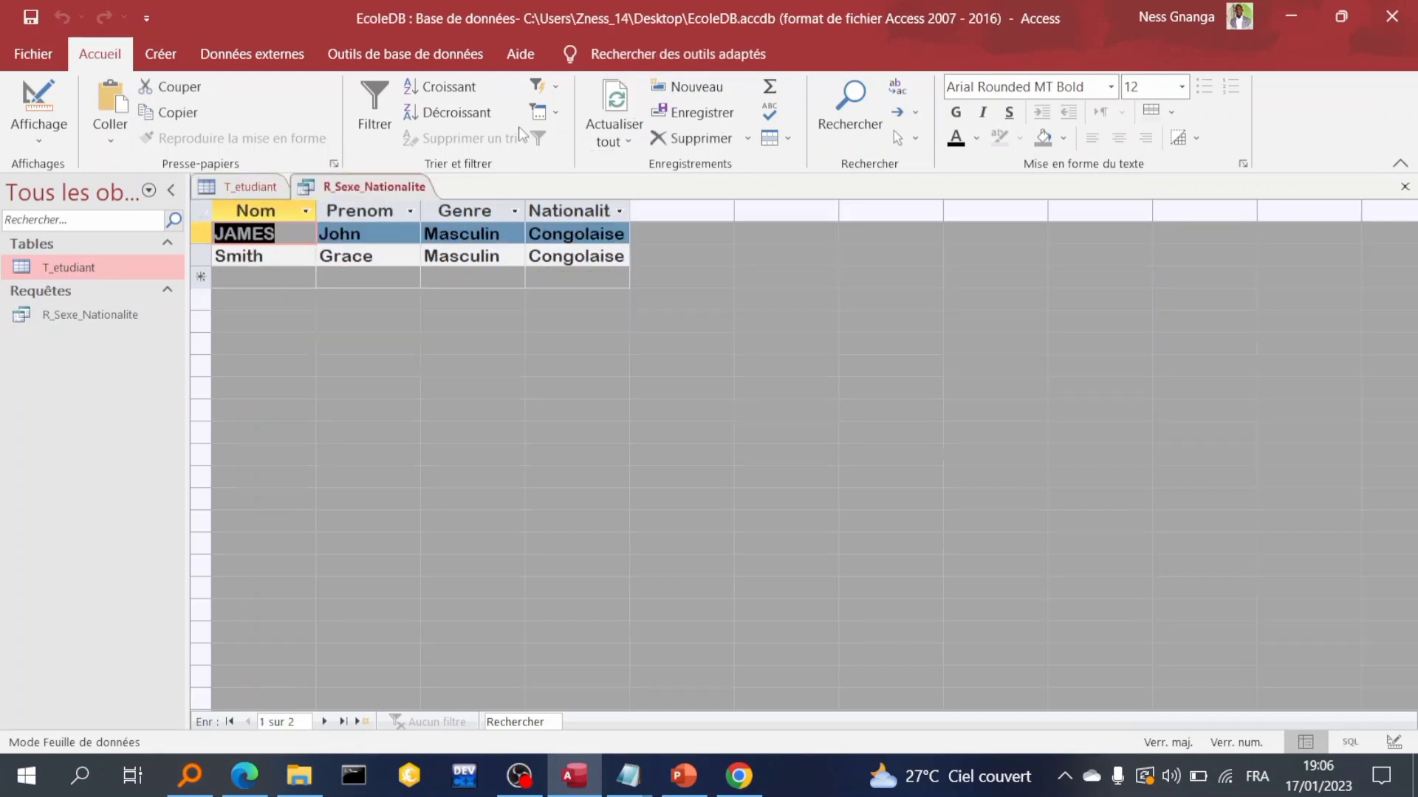
{"action": "left_click", "coordinate": [588, 119]}
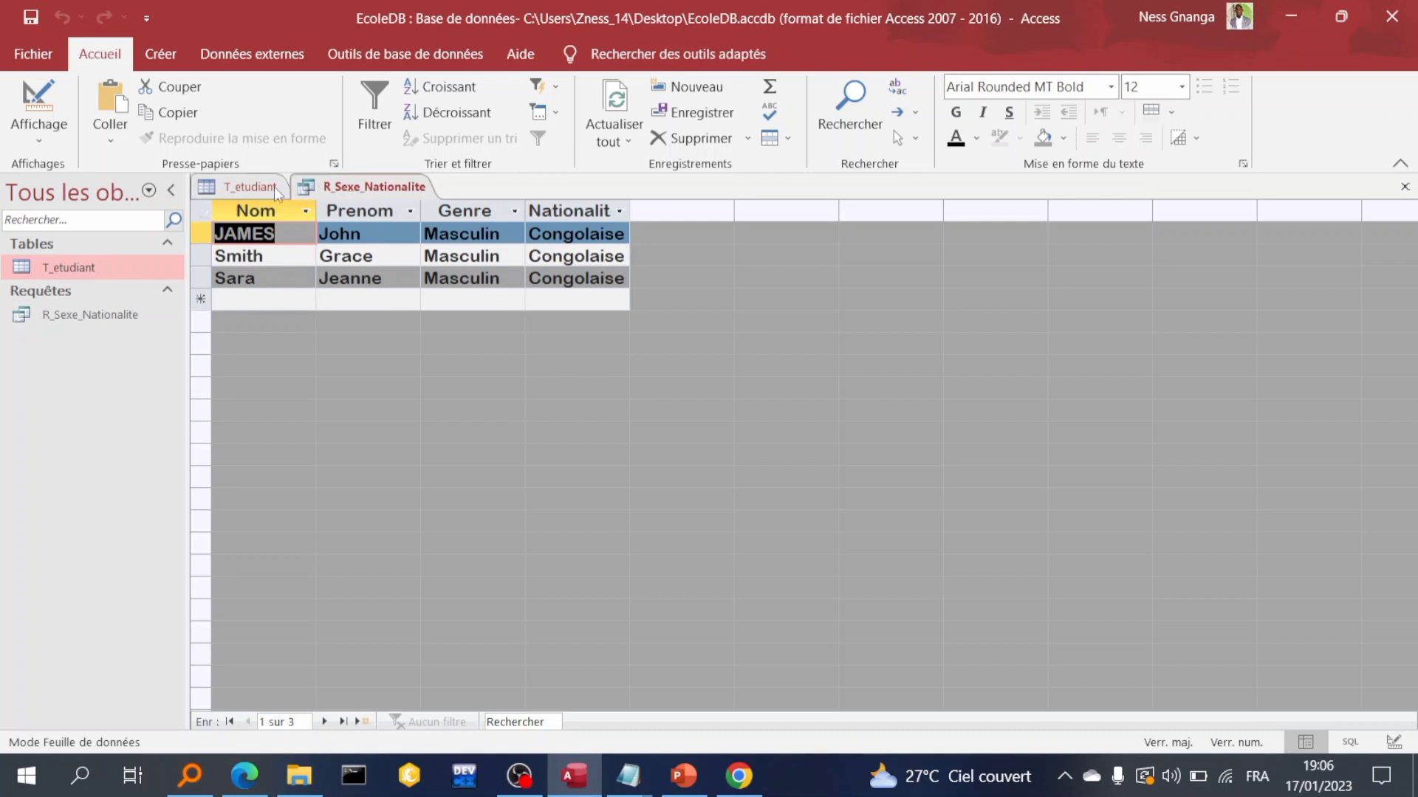
- Add Feminin as an alternative (Ou) criterion for Genre in the R_Sexe_Nationalite query design, and run the query
{"action": "left_click", "coordinate": [27, 133]}
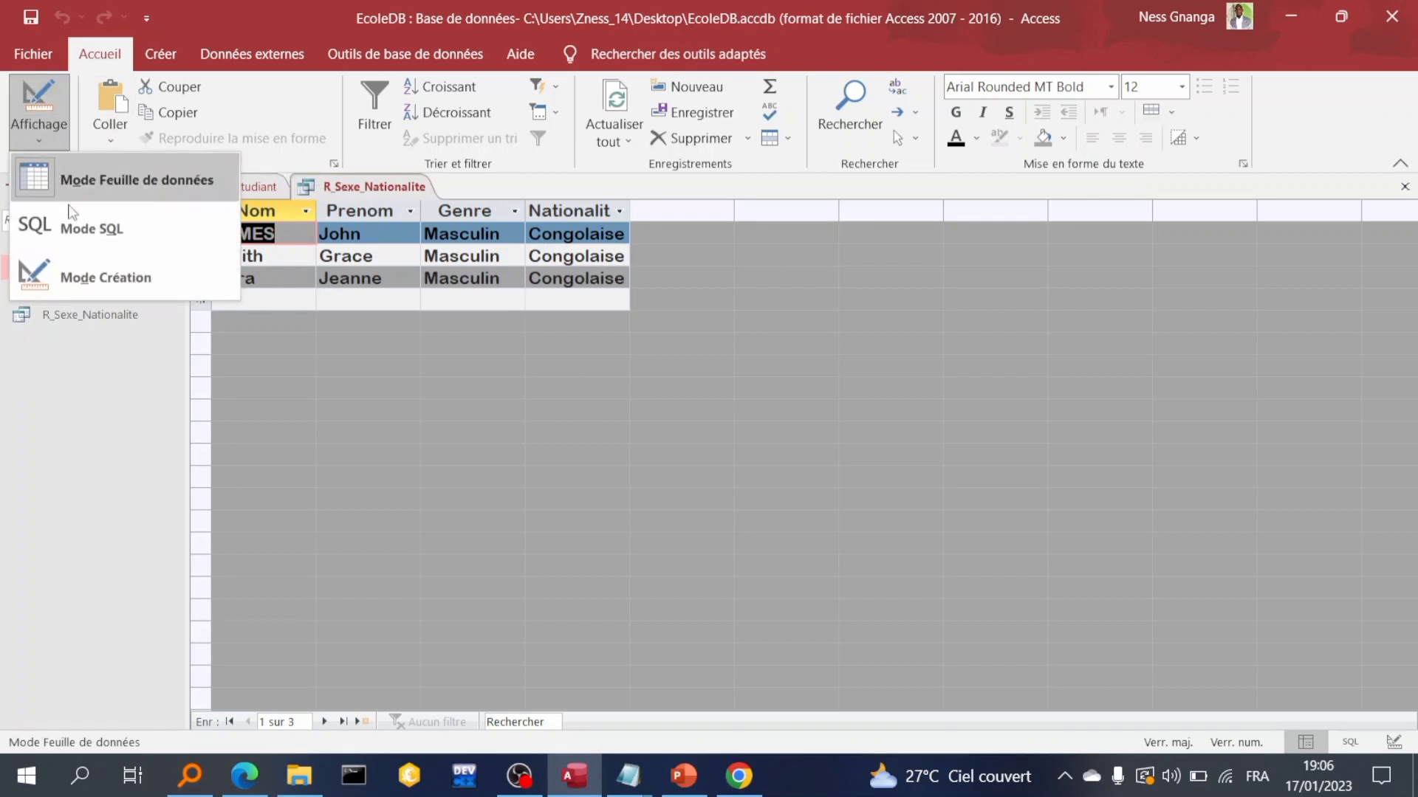
{"action": "left_click", "coordinate": [96, 273]}
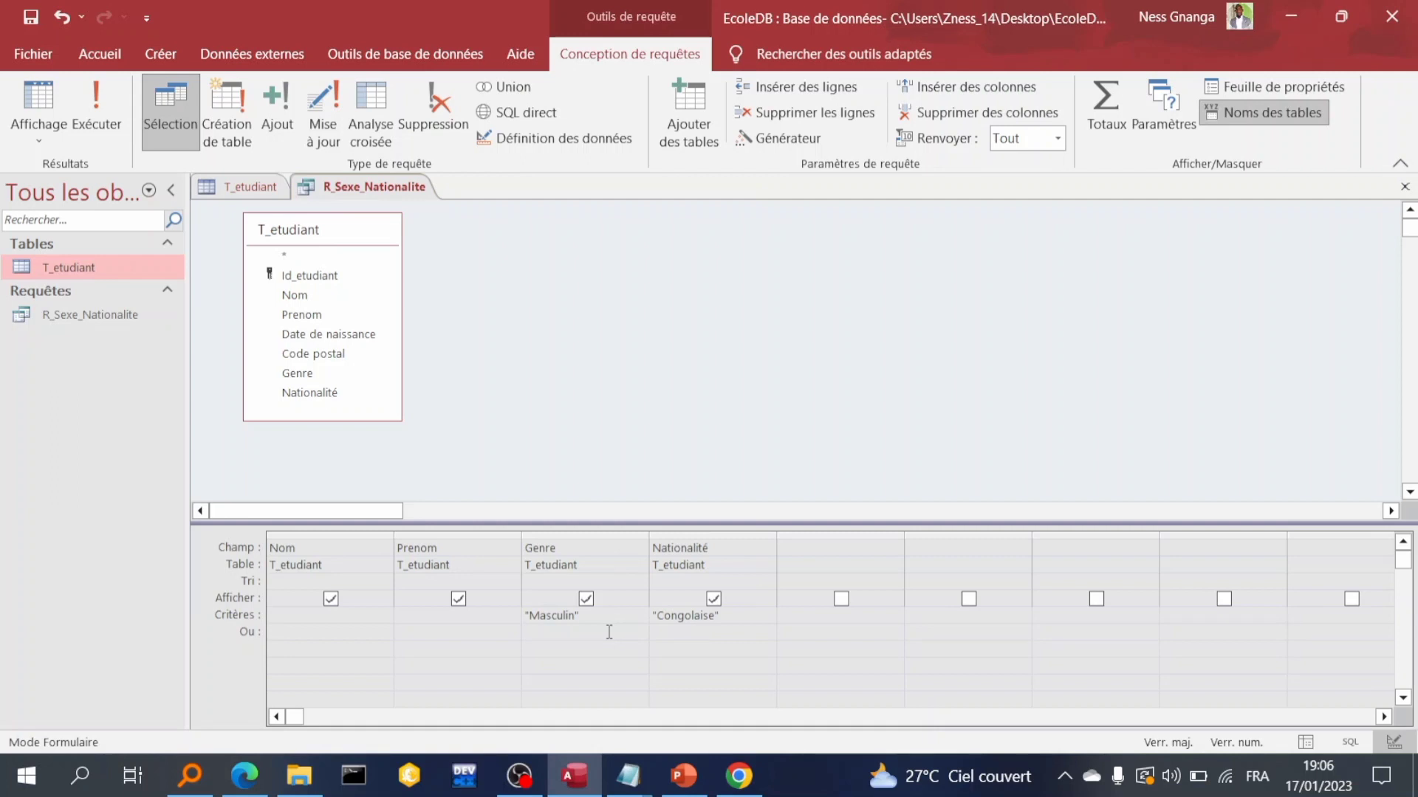
{"action": "type", "text": "EMINI"}
{"action": "key", "text": "BackSpace"}
{"action": "key", "text": "BackSpace"}
{"action": "key", "text": "BackSpace"}
{"action": "key", "text": "BackSpace"}
{"action": "key", "text": "BackSpace"}
{"action": "key", "text": "BackSpace"}
{"action": "type", "text": "Feminin"}
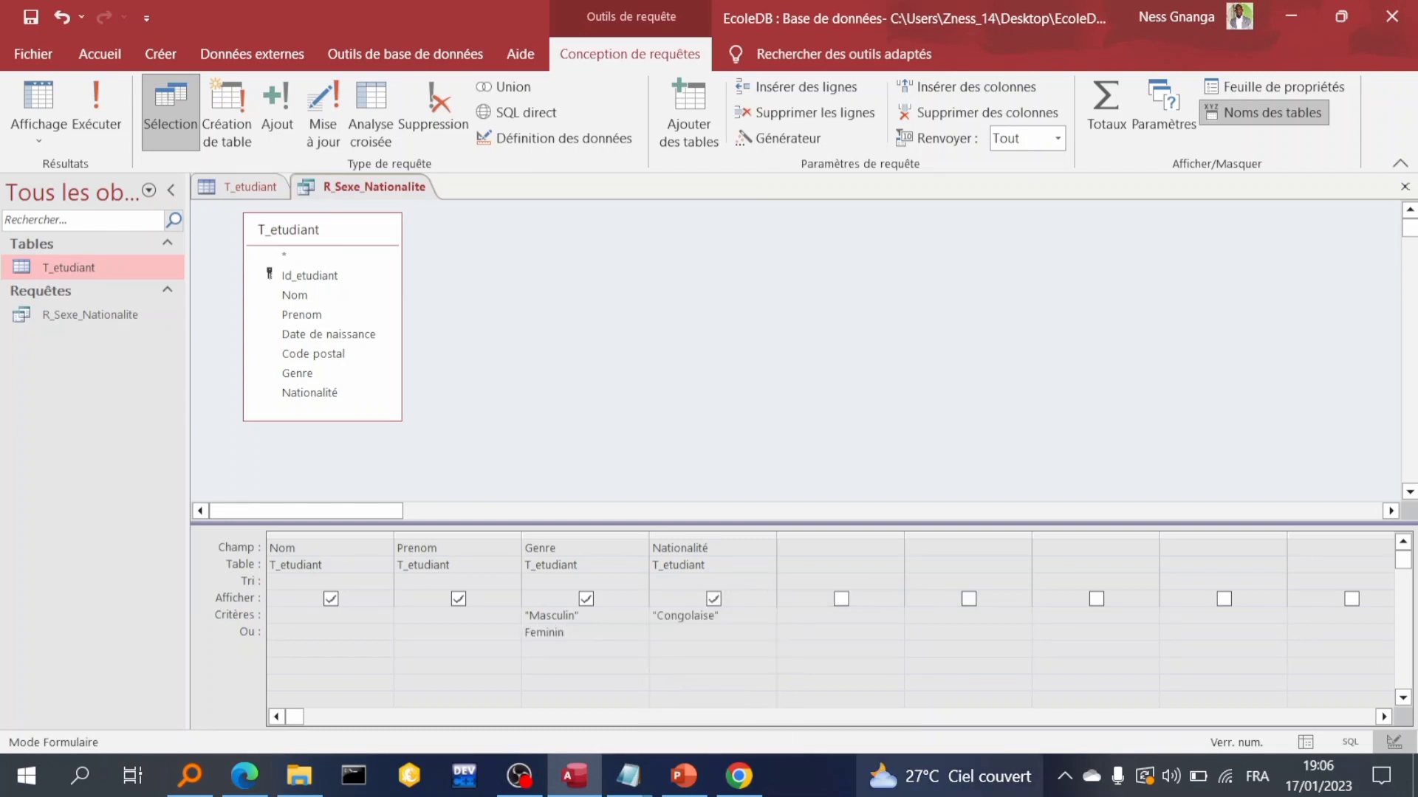
{"action": "left_click", "coordinate": [675, 663]}
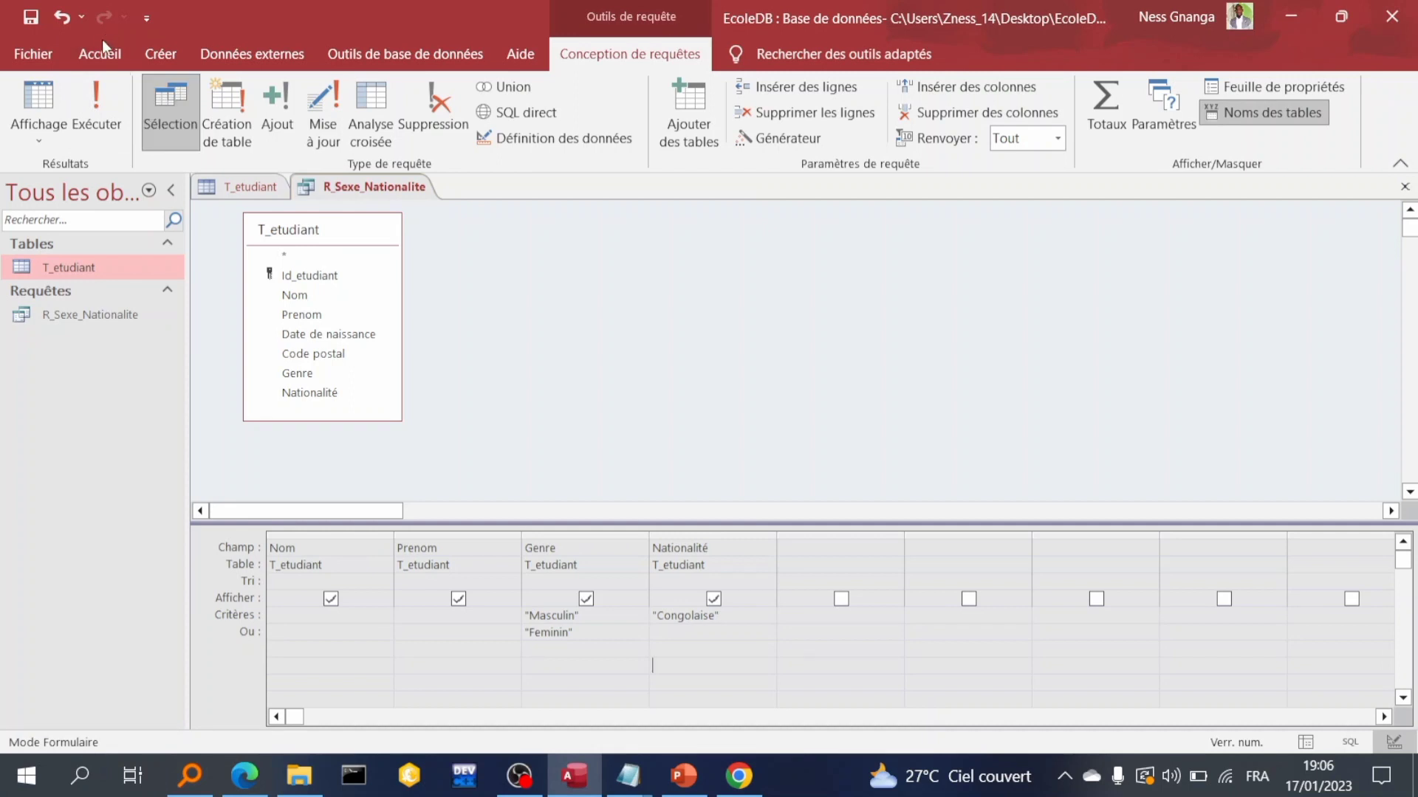
{"action": "left_click", "coordinate": [105, 87]}
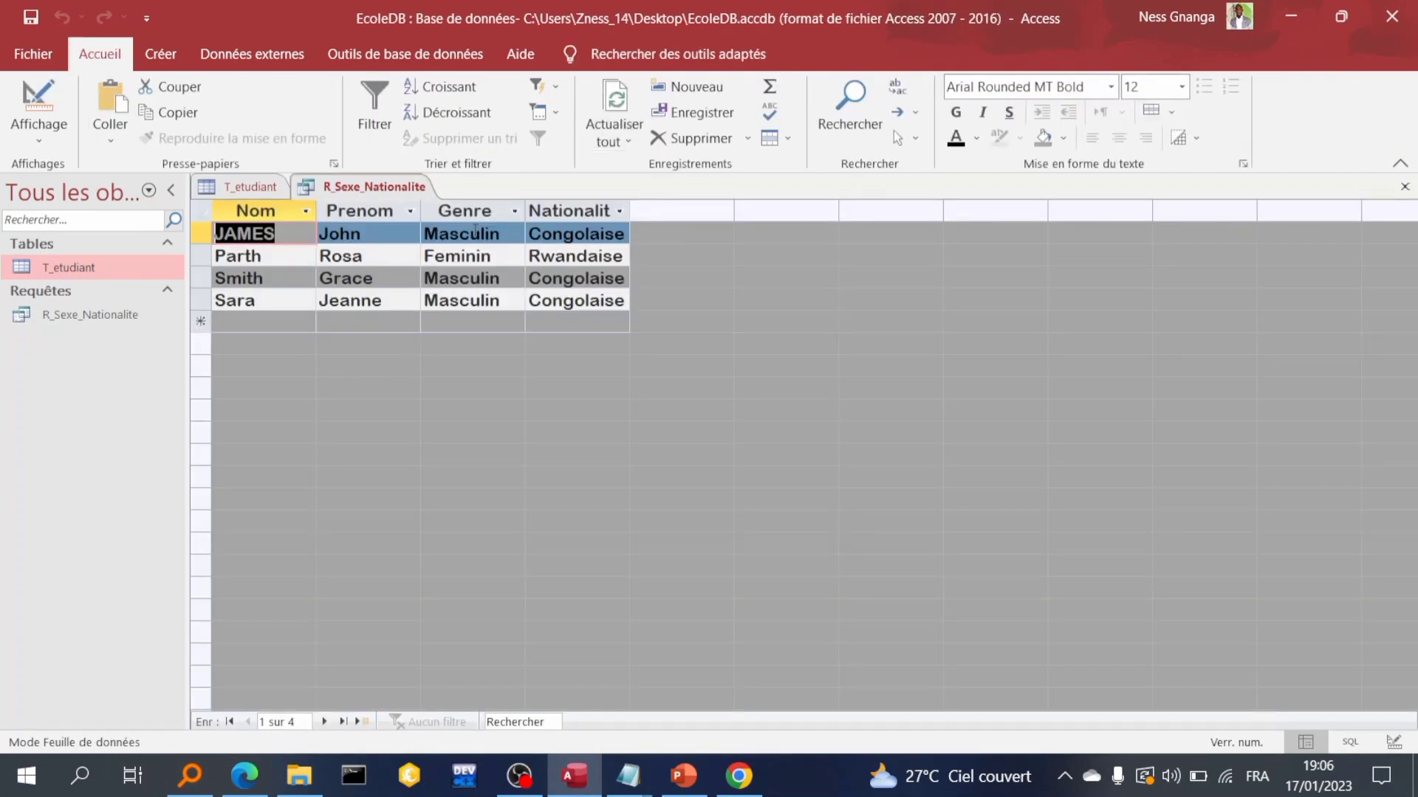
- Replace record 4's Genre in T_etudiant with Feminin, copied from record 2, then refresh the table and check the R_Sexe_Nationalite results
{"action": "left_click", "coordinate": [235, 188]}
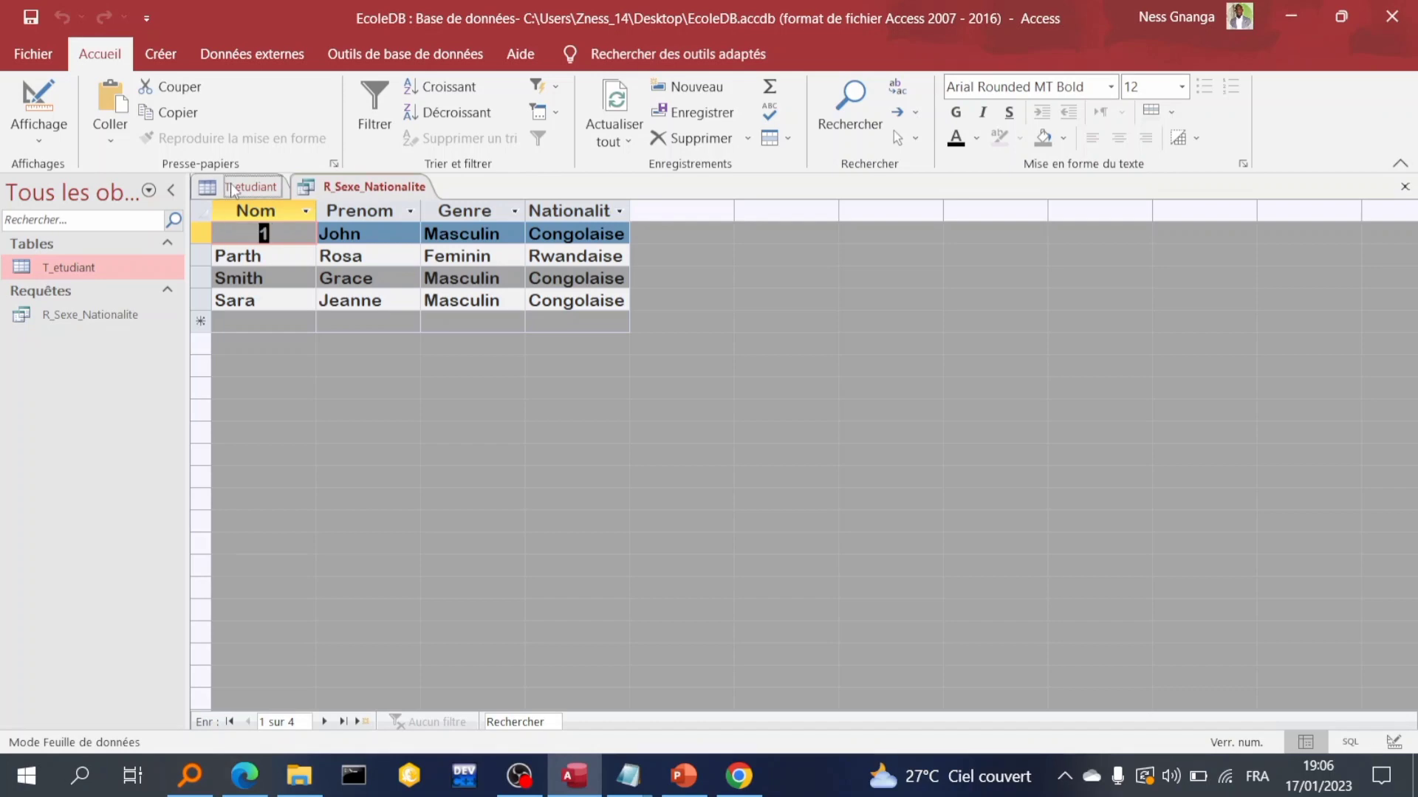
{"action": "left_click_drag", "start_coordinate": [818, 306], "coordinate": [700, 296]}
{"action": "key", "text": "Delete"}
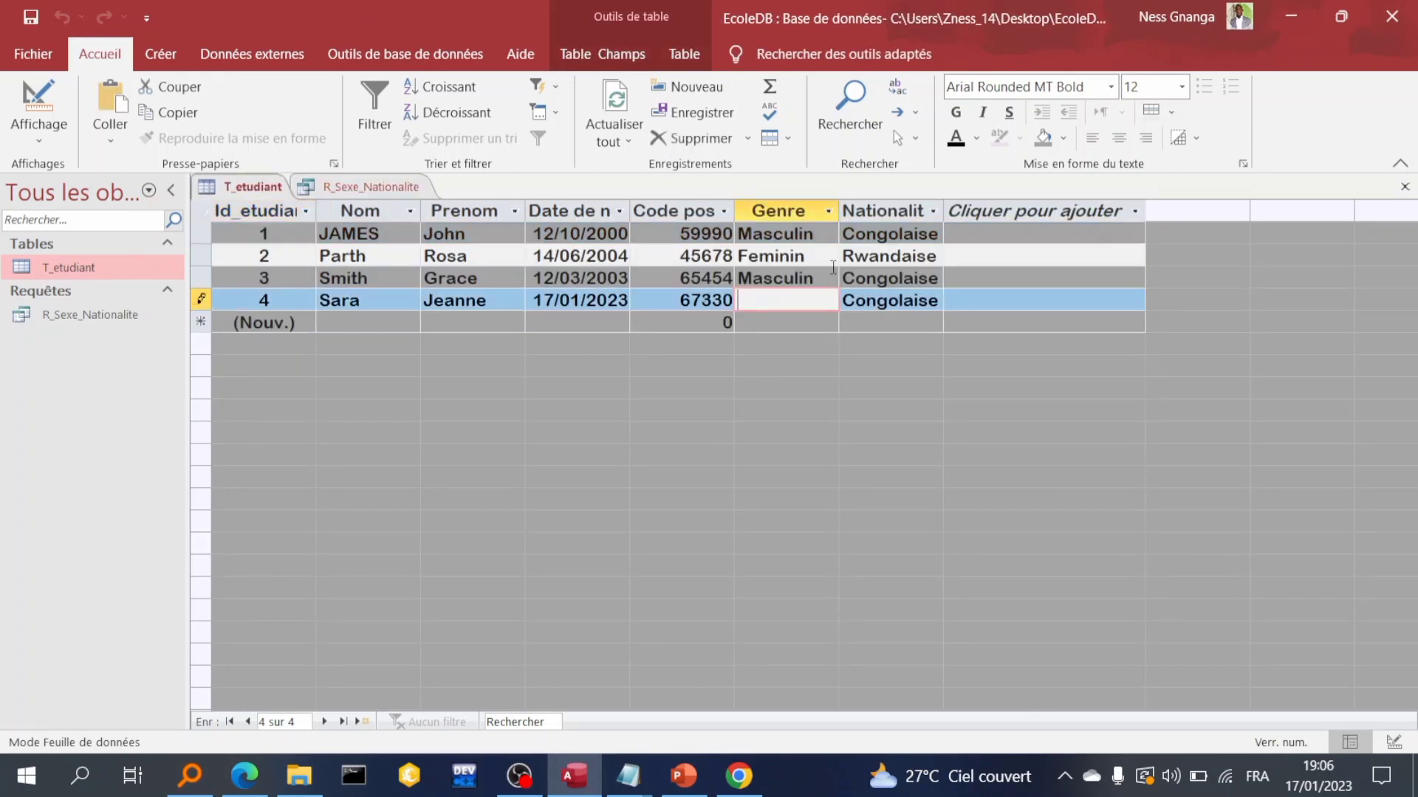
{"action": "left_click_drag", "start_coordinate": [809, 255], "coordinate": [738, 255]}
{"action": "key", "text": "ctrl+c"}
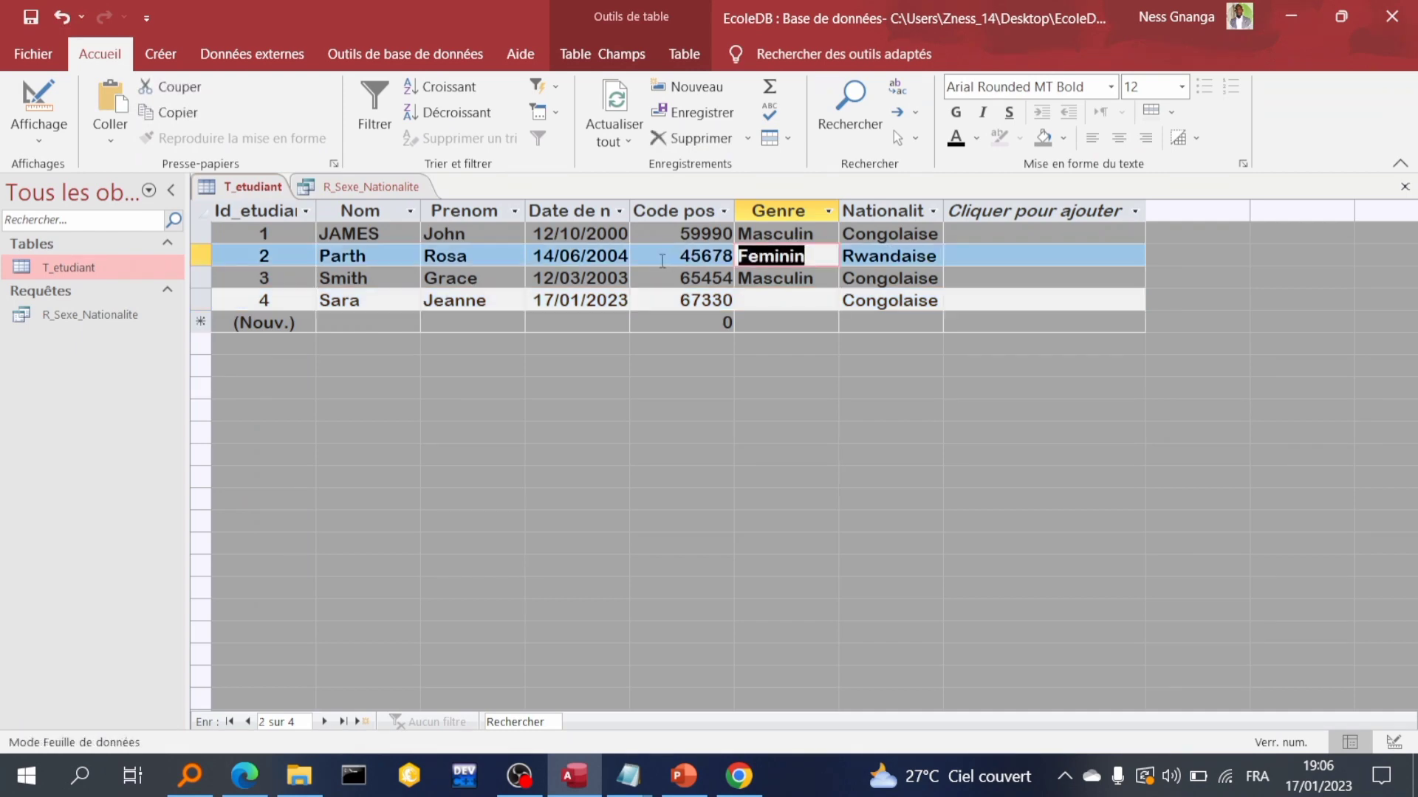
{"action": "left_click", "coordinate": [746, 299]}
{"action": "key", "text": "ctrl+v"}
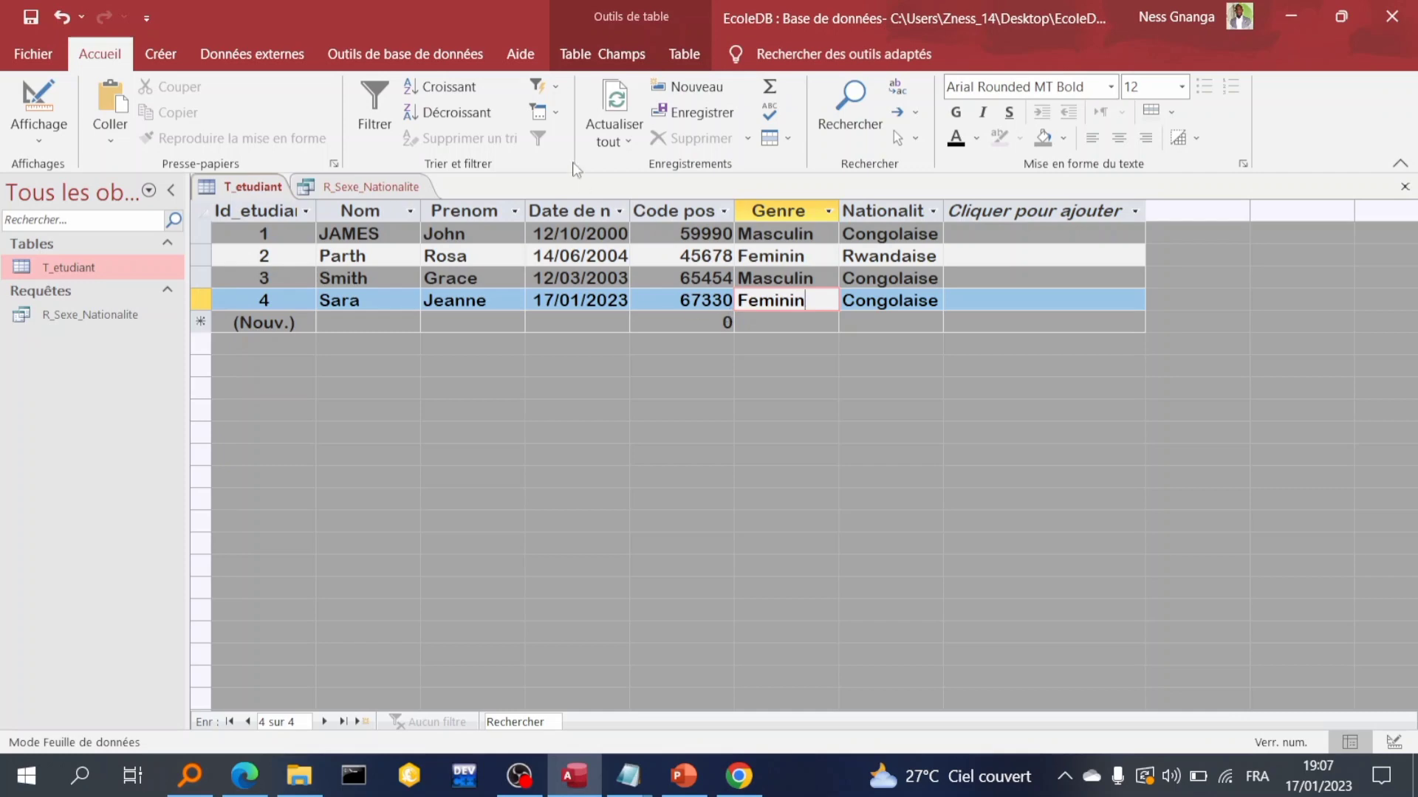
{"action": "left_click", "coordinate": [602, 92]}
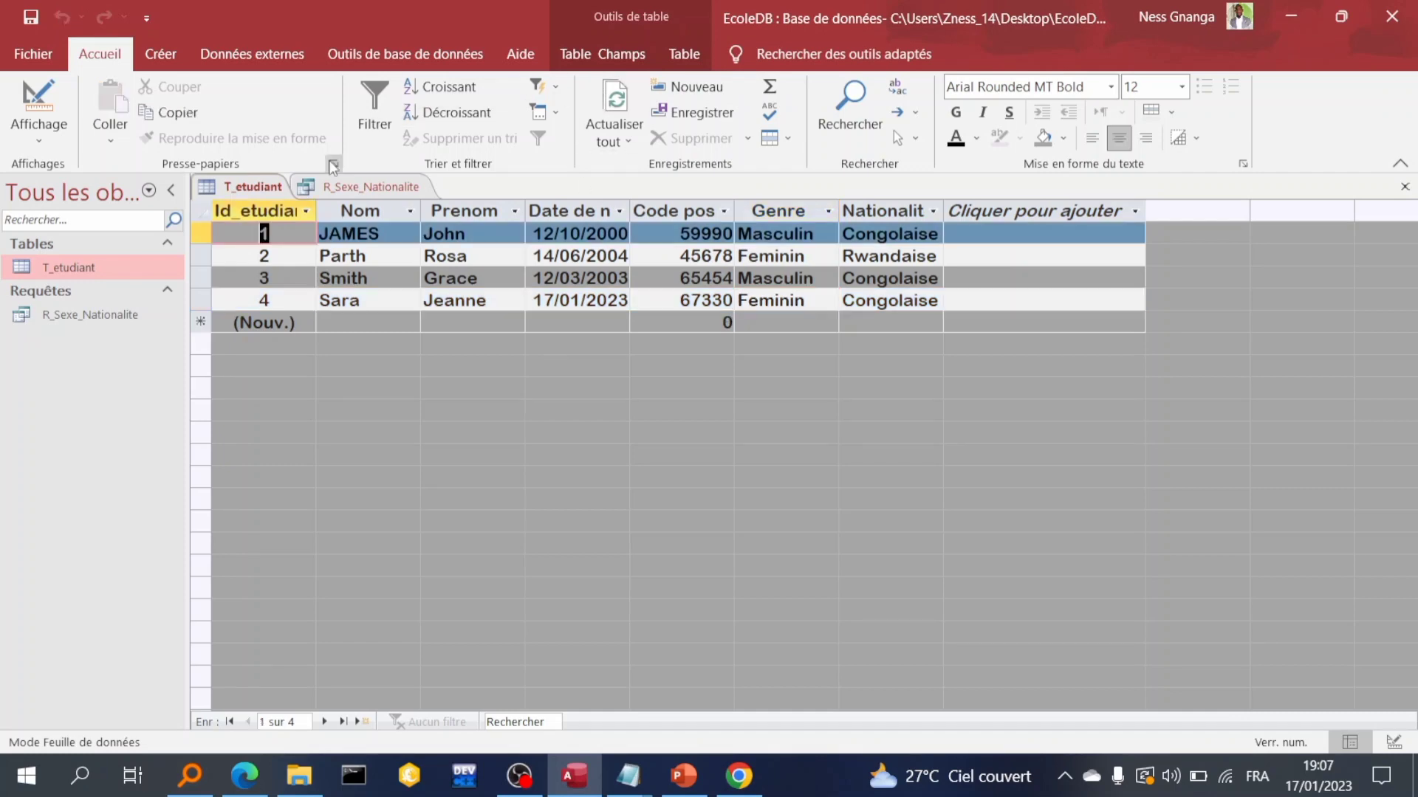
{"action": "left_click", "coordinate": [349, 189]}
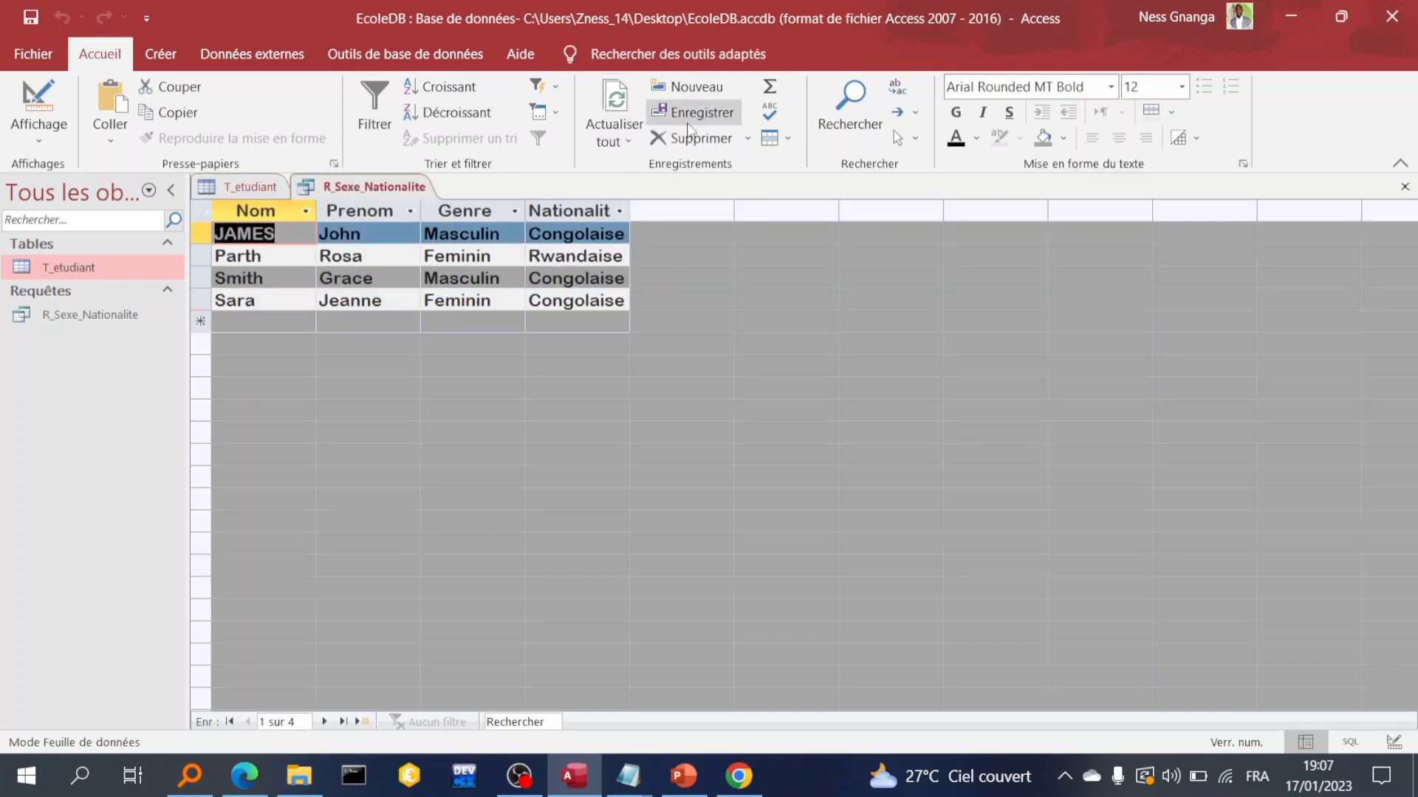